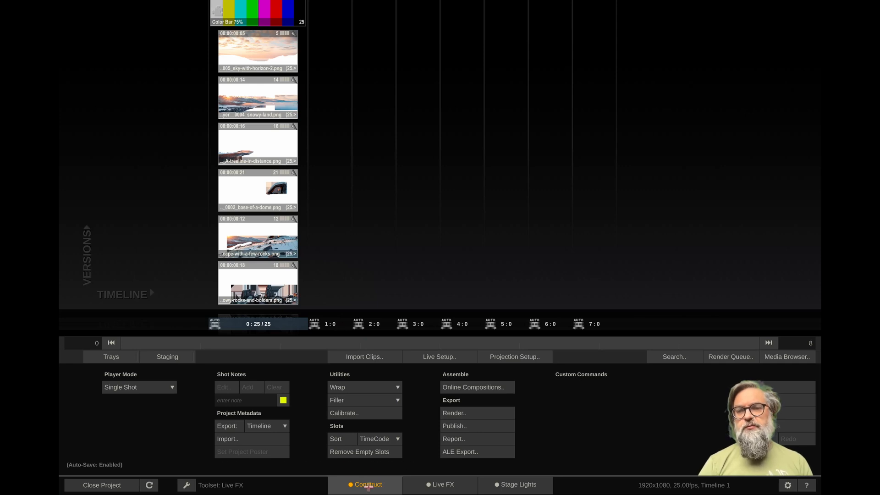
- Open the existing Color Bar 75% composition for playback and bring up the Stage Manager for MainStage
{"action": "left_click", "coordinate": [262, 10]}
{"action": "double_click", "coordinate": [283, 16]}
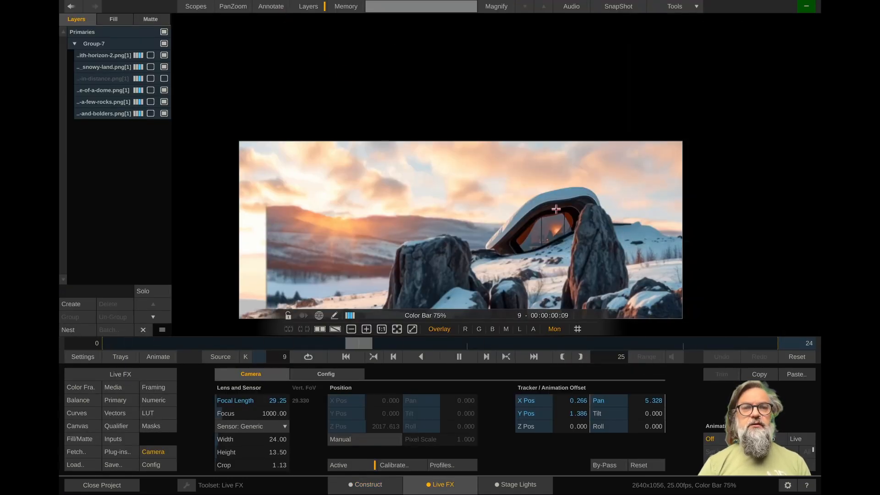
{"action": "right_click", "coordinate": [573, 210]}
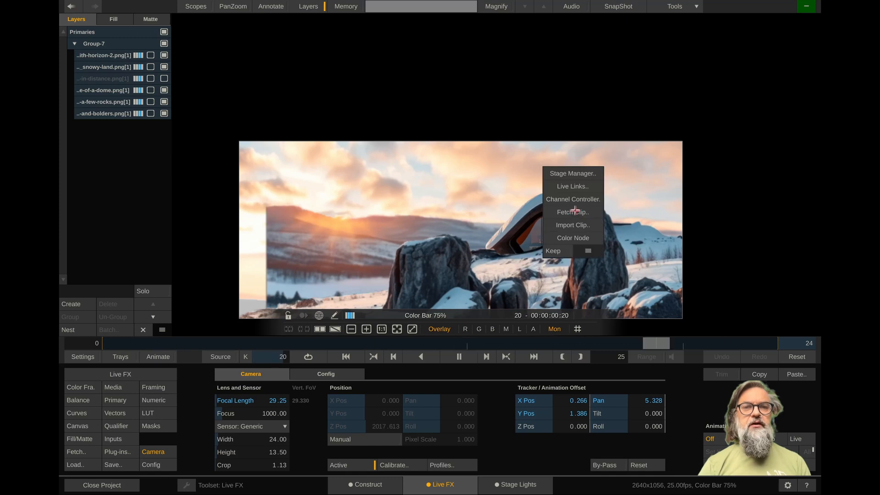
{"action": "left_click", "coordinate": [579, 173]}
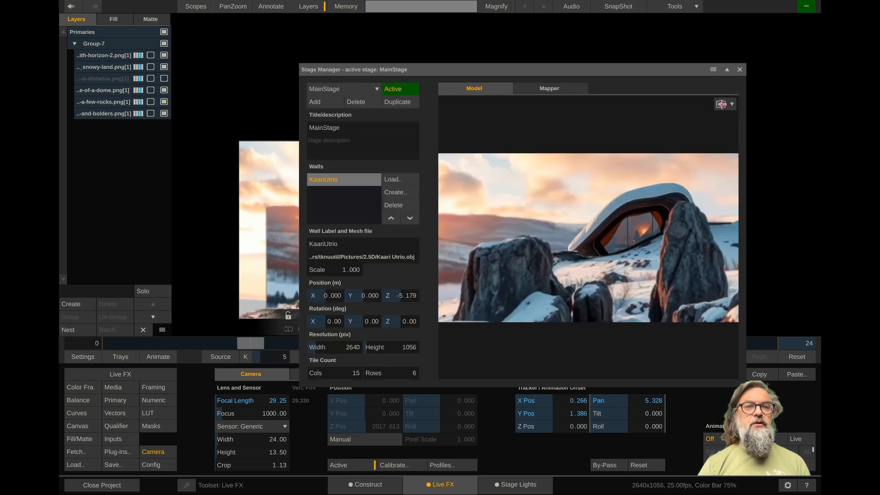
- Display the MainStage preview as a wall model and examine the curved wall from the front
{"action": "left_click", "coordinate": [722, 104]}
{"action": "left_click", "coordinate": [737, 133]}
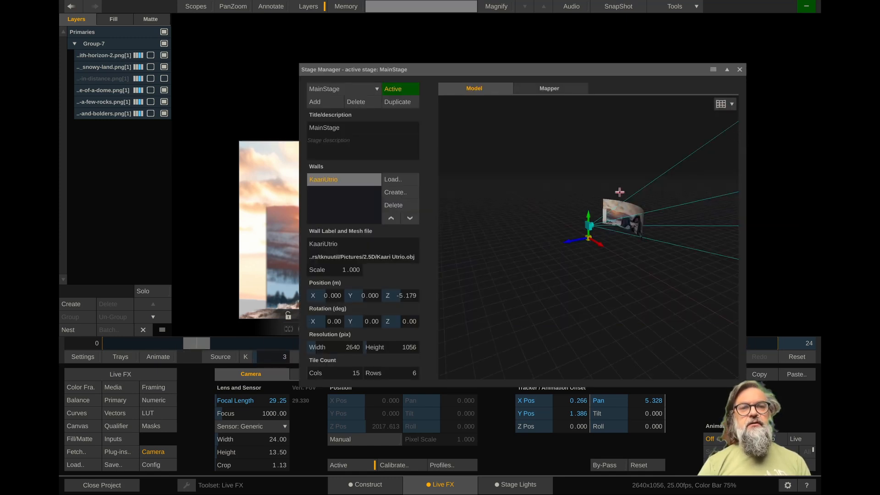
{"action": "left_click_drag", "start_coordinate": [570, 252], "coordinate": [685, 218]}
{"action": "scroll", "coordinate": [607, 252], "scroll_direction": "up", "scroll_amount": 3}
- Show the projection geometry around the wall model, and return the stage preview to the camera view
{"action": "left_click", "coordinate": [722, 105]}
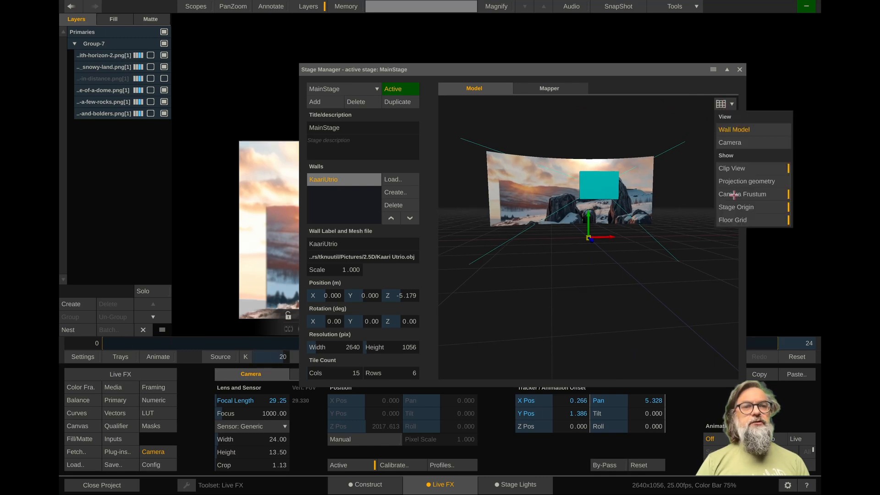
{"action": "left_click", "coordinate": [746, 181]}
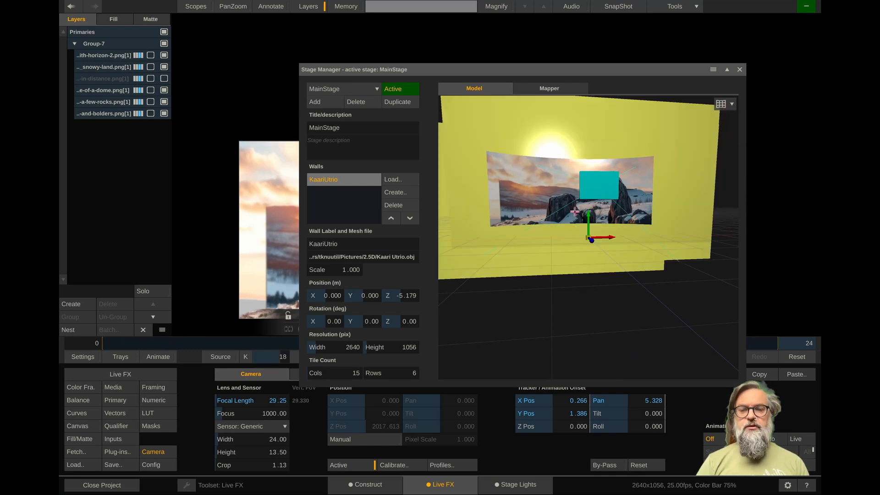
{"action": "left_click_drag", "start_coordinate": [575, 211], "coordinate": [640, 197]}
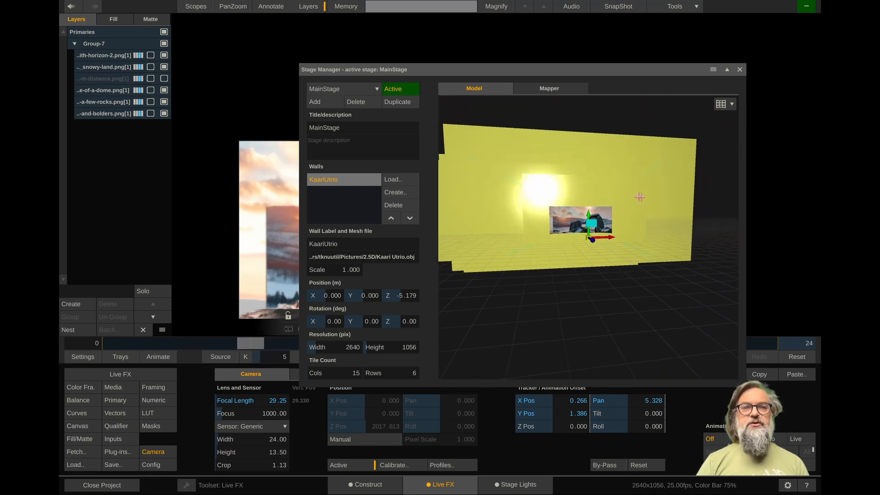
{"action": "left_click", "coordinate": [728, 104]}
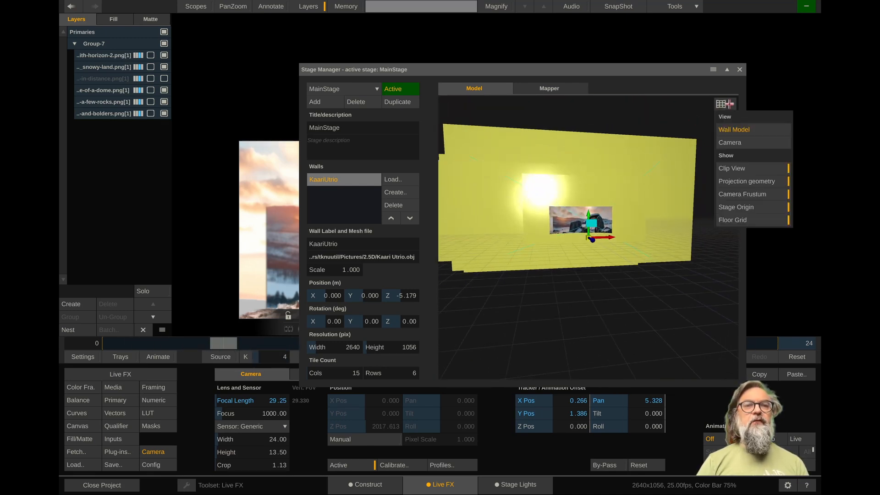
{"action": "left_click", "coordinate": [732, 145]}
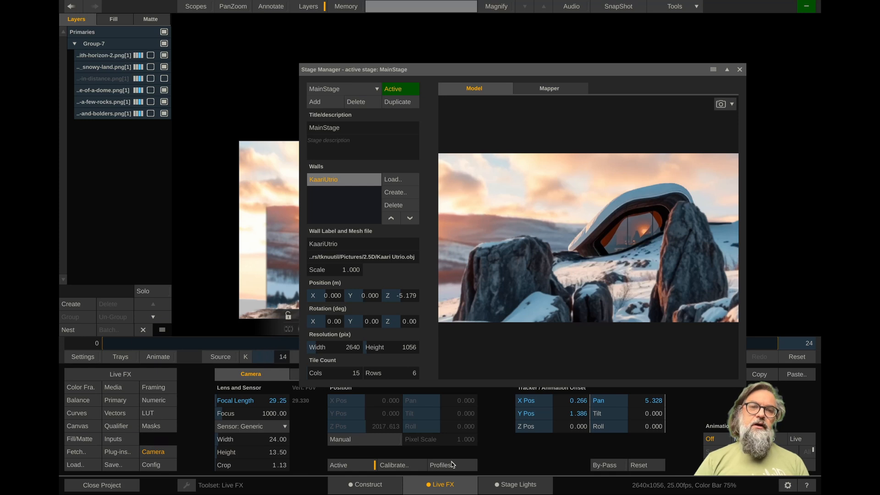
- Shift the camera's tracker offset vertically to a Y position of about 1.744
{"action": "mouse_move", "coordinate": [557, 400]}
{"action": "left_mouse_down"}
{"action": "mouse_move", "coordinate": [543, 402]}
{"action": "mouse_move", "coordinate": [551, 401]}
{"action": "left_mouse_up"}
{"action": "left_click_drag", "start_coordinate": [650, 398], "coordinate": [592, 406]}
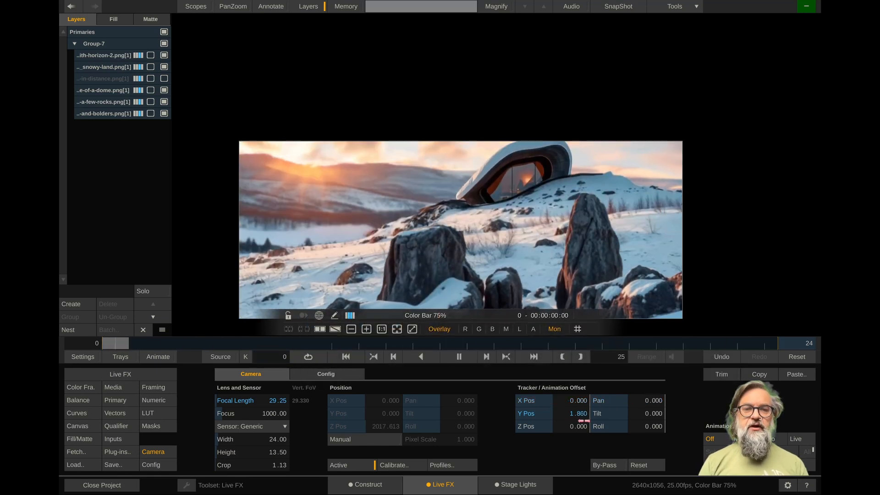
{"action": "left_click_drag", "start_coordinate": [584, 421], "coordinate": [543, 415]}
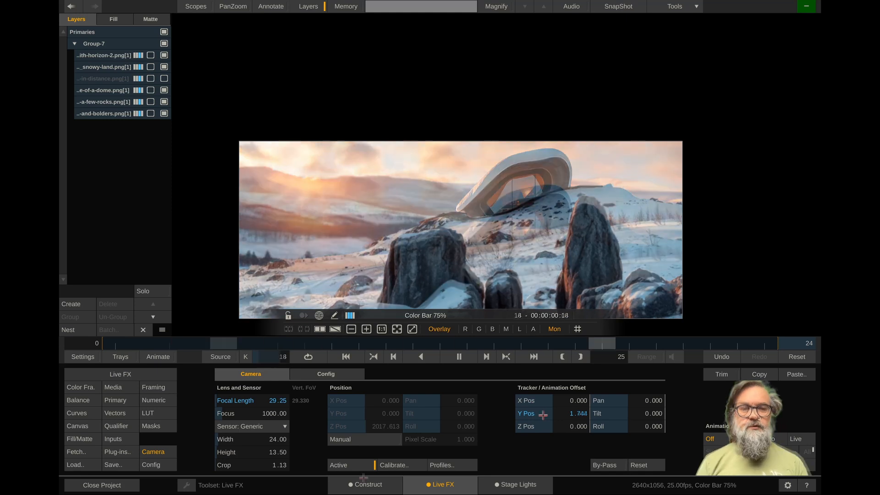
- Return to the Construct timeline with the composition's layer clips
{"action": "left_click", "coordinate": [379, 485]}
{"action": "right_click", "coordinate": [354, 276]}
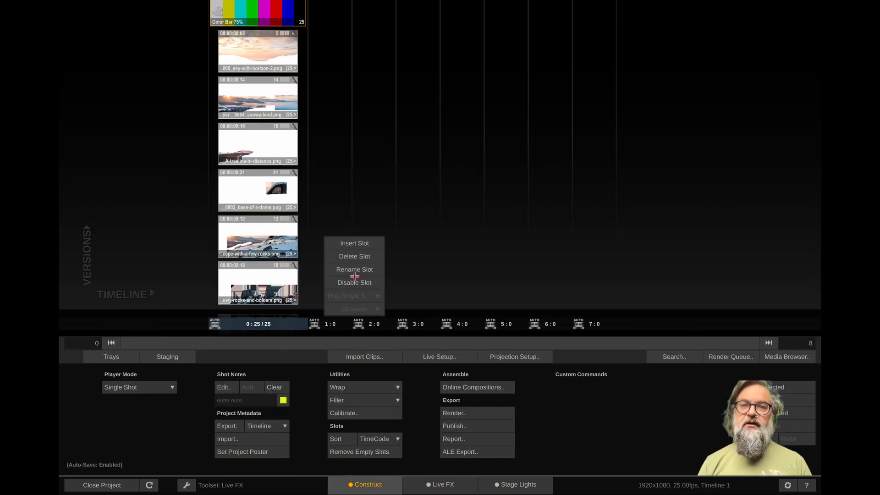
{"action": "left_click", "coordinate": [401, 268]}
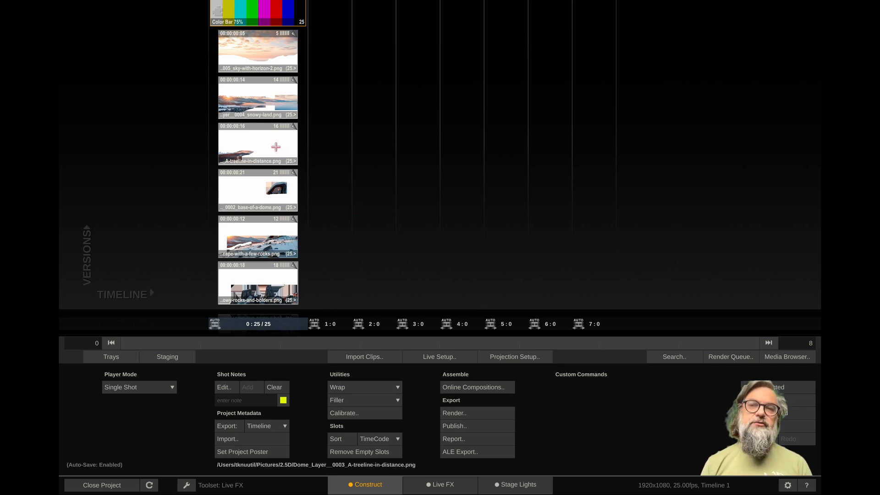
{"action": "mouse_move", "coordinate": [291, 145]}
{"action": "left_mouse_down"}
{"action": "mouse_move", "coordinate": [190, 151]}
{"action": "mouse_move", "coordinate": [257, 163]}
{"action": "left_mouse_up"}
{"action": "left_click_drag", "start_coordinate": [322, 161], "coordinate": [327, 145]}
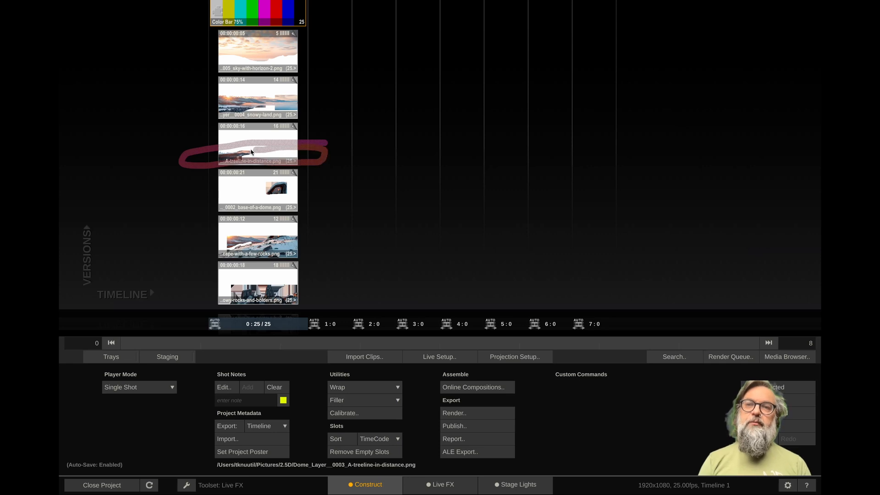
{"action": "mouse_move", "coordinate": [308, 92]}
{"action": "left_mouse_down"}
{"action": "mouse_move", "coordinate": [205, 95]}
{"action": "mouse_move", "coordinate": [195, 118]}
{"action": "mouse_move", "coordinate": [327, 96]}
{"action": "left_mouse_up"}
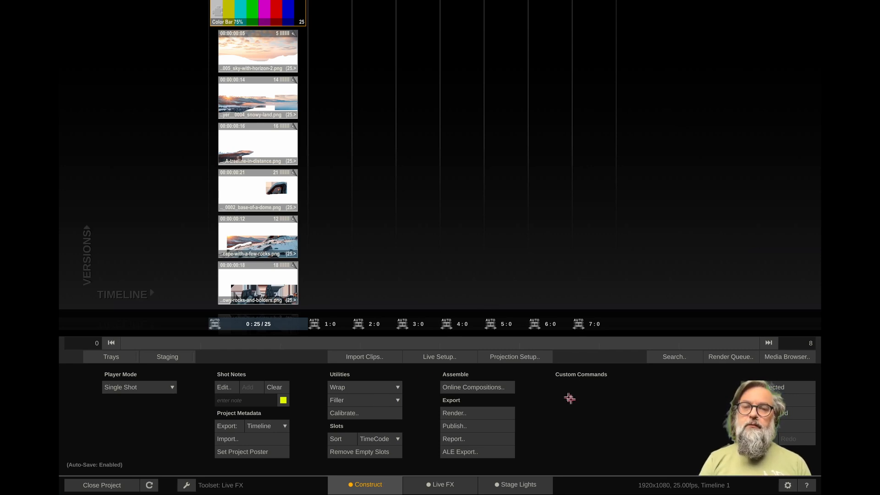
{"action": "left_click_drag", "start_coordinate": [365, 493], "coordinate": [371, 476]}
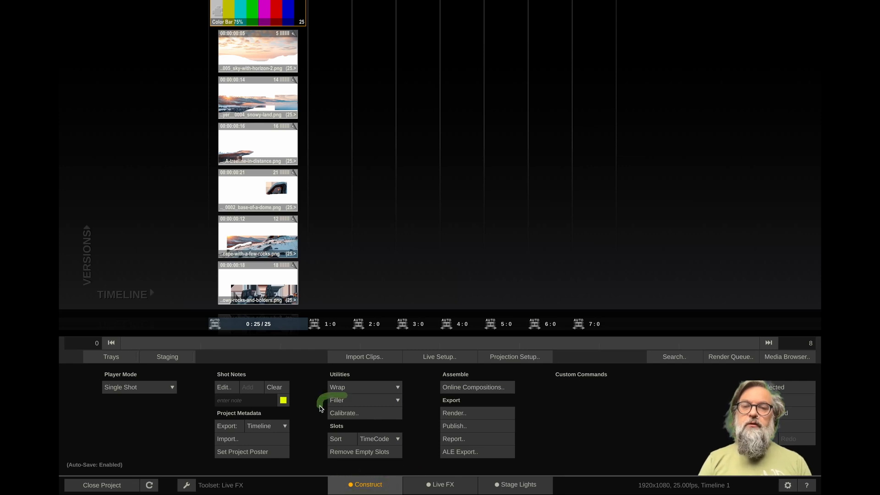
{"action": "left_click_drag", "start_coordinate": [355, 404], "coordinate": [335, 393]}
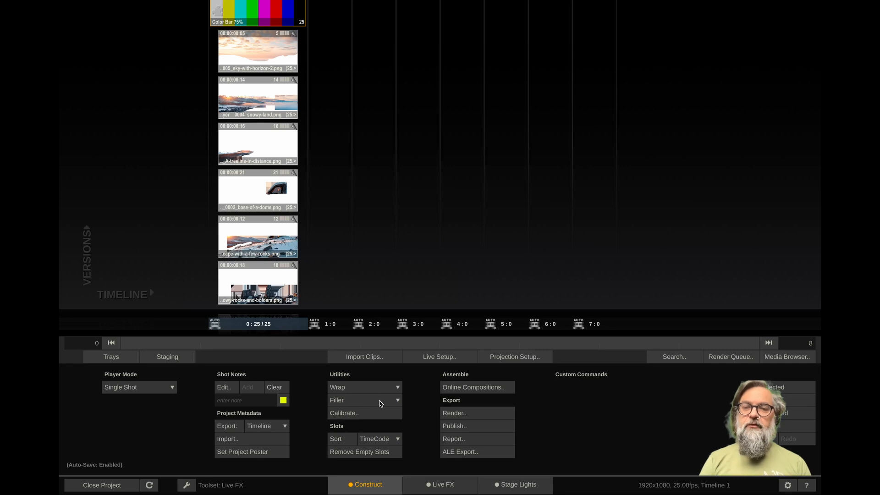
- Create a Color Bar 75% filler clip and place it in the empty slot 1 of the timeline
{"action": "left_click", "coordinate": [379, 403]}
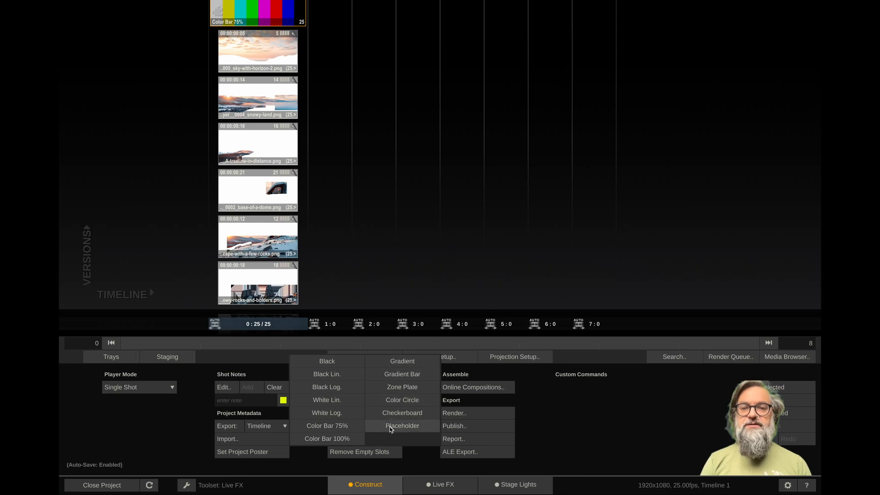
{"action": "left_click", "coordinate": [326, 426]}
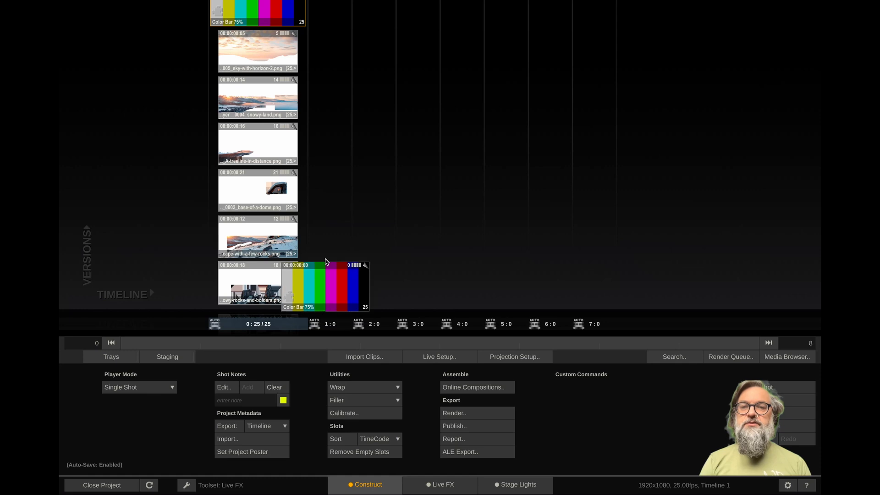
{"action": "left_click", "coordinate": [333, 262]}
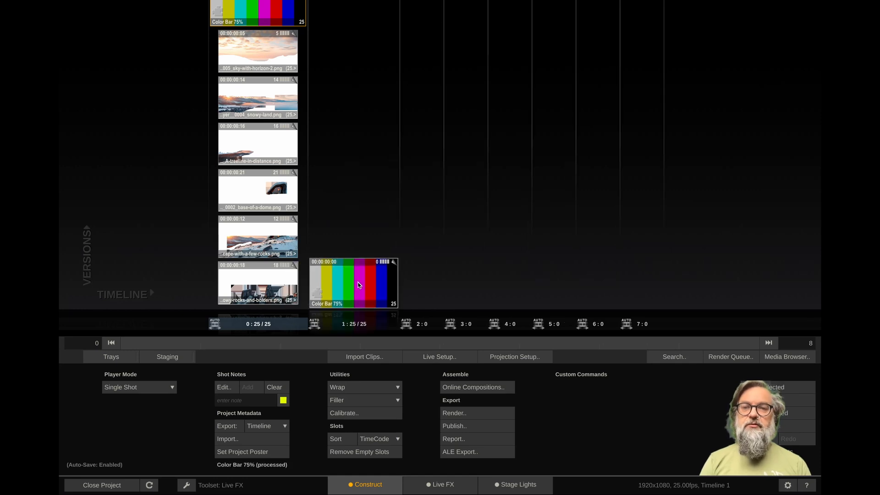
- Open the new color bar clip and set its image format to 2640 wide by 1056 high
{"action": "double_click", "coordinate": [362, 284]}
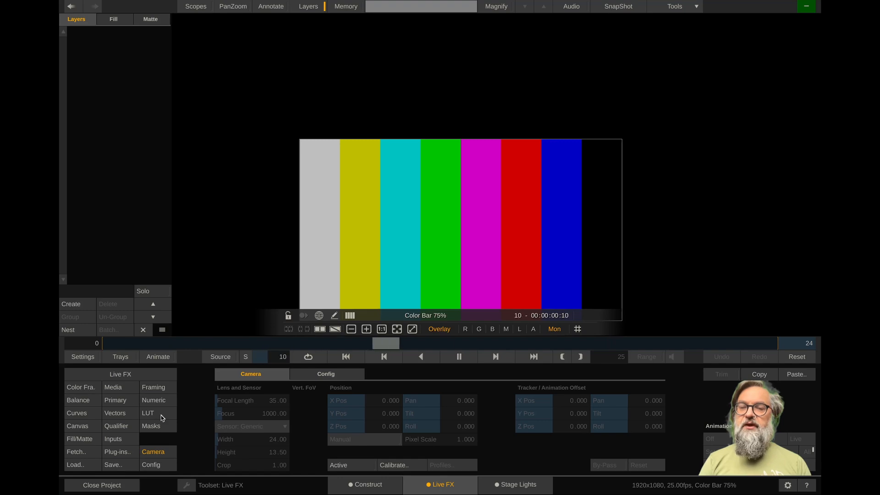
{"action": "left_click", "coordinate": [154, 388]}
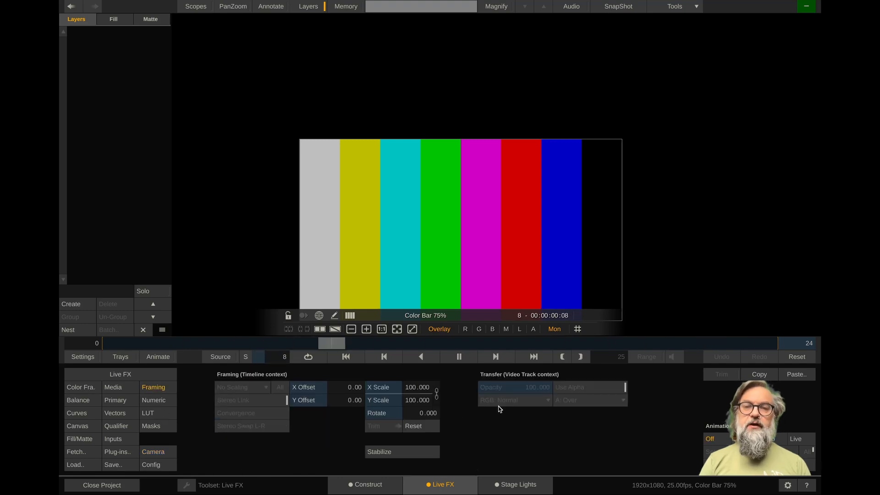
{"action": "left_click", "coordinate": [120, 391]}
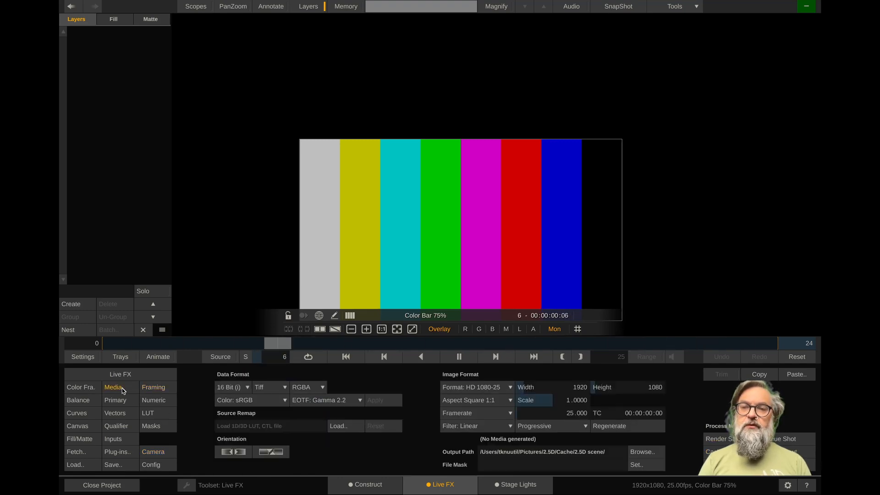
{"action": "left_click", "coordinate": [553, 387]}
{"action": "type", "text": "28"}
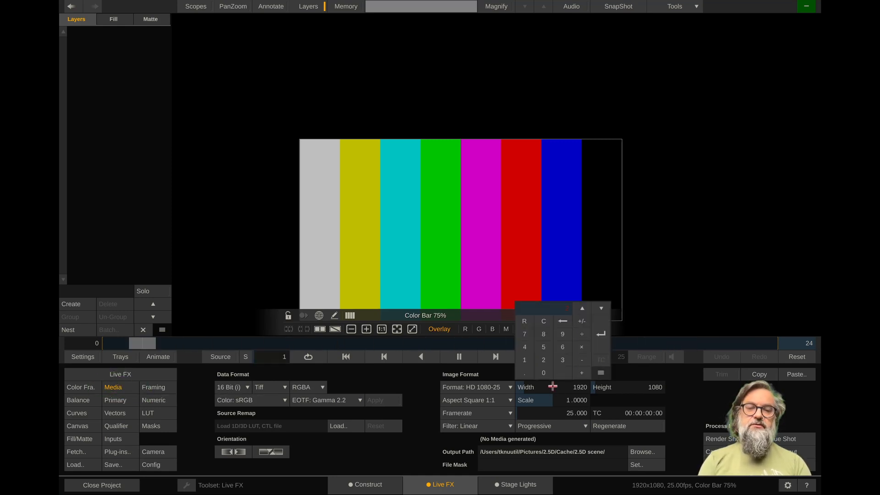
{"action": "type", "text": "40"}
{"action": "key", "text": "Return"}
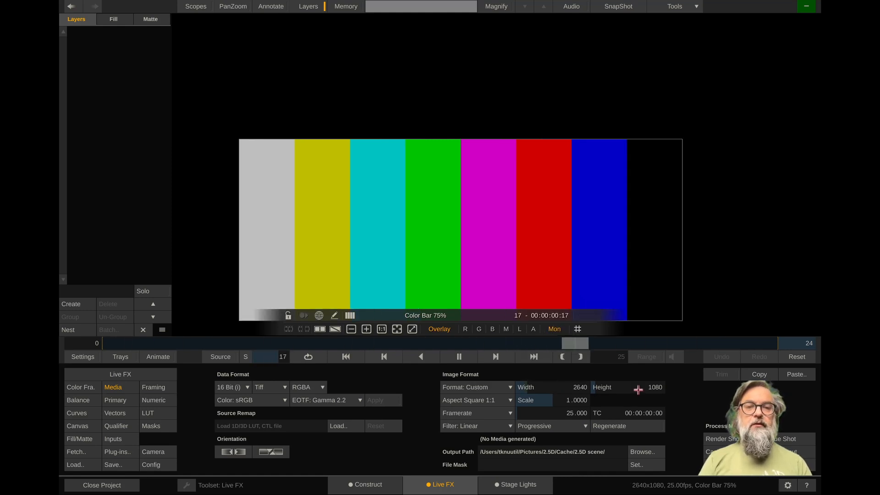
{"action": "left_click", "coordinate": [638, 389]}
{"action": "type", "text": "105"}
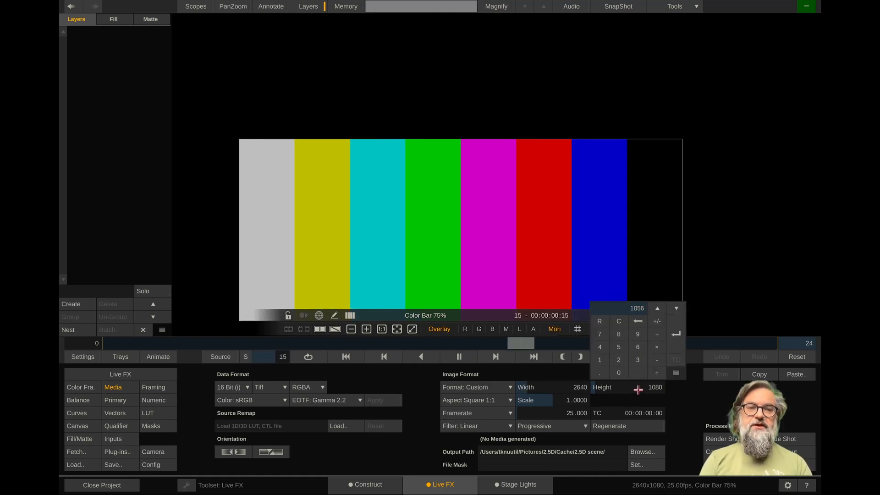
{"action": "type", "text": "6"}
{"action": "key", "text": "Return"}
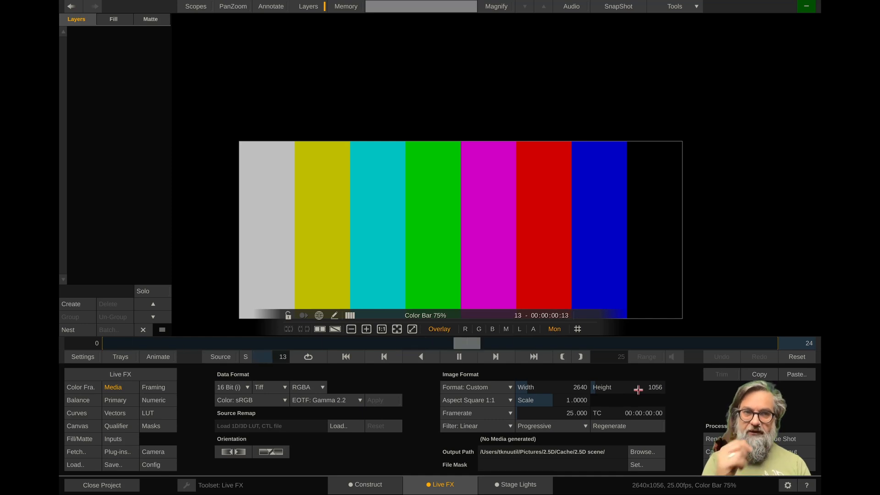
- Fetch the sky-with-horizon-2.png clip from the timeline and add it as a layer on the new color bar clip
{"action": "left_click", "coordinate": [380, 479]}
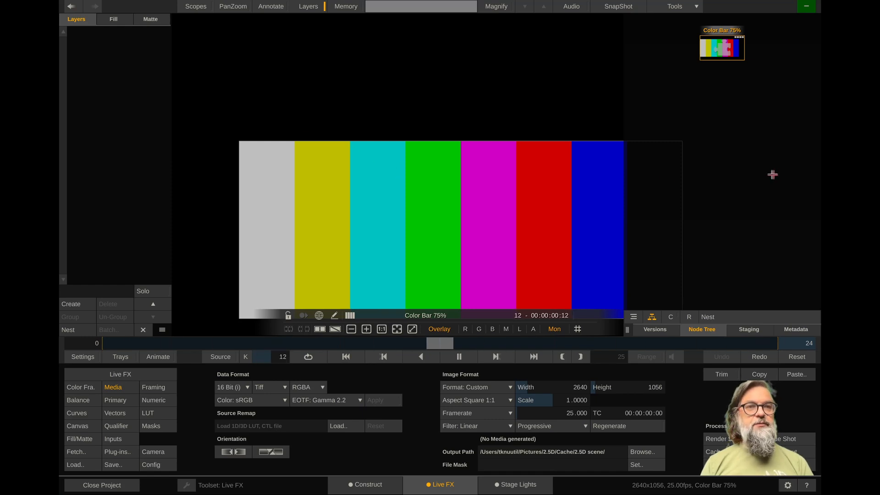
{"action": "right_click", "coordinate": [104, 141]}
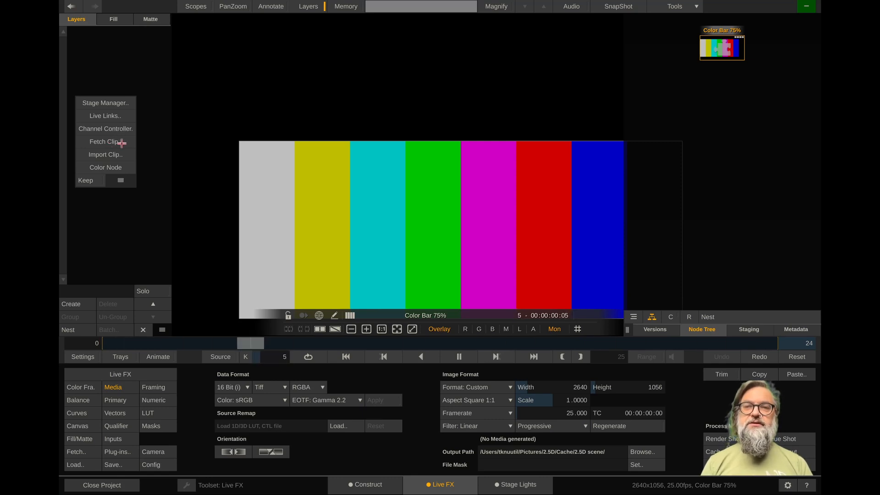
{"action": "left_click", "coordinate": [122, 143]}
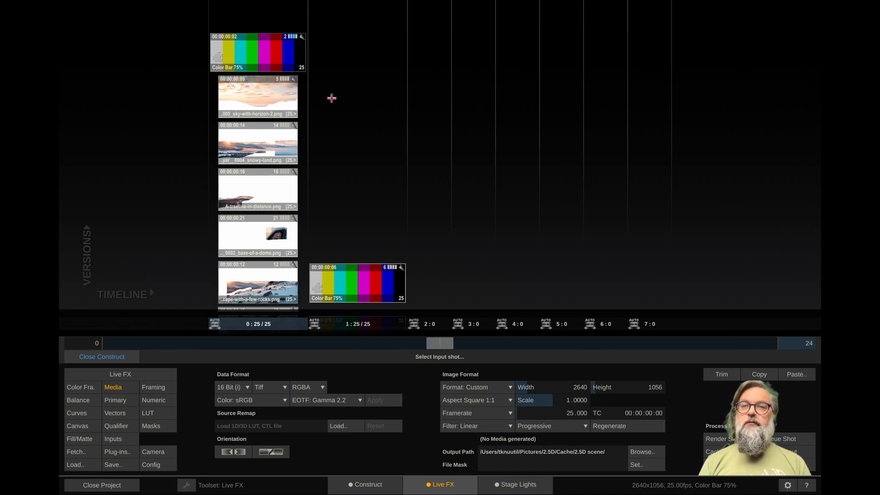
{"action": "left_click_drag", "start_coordinate": [274, 92], "coordinate": [118, 361]}
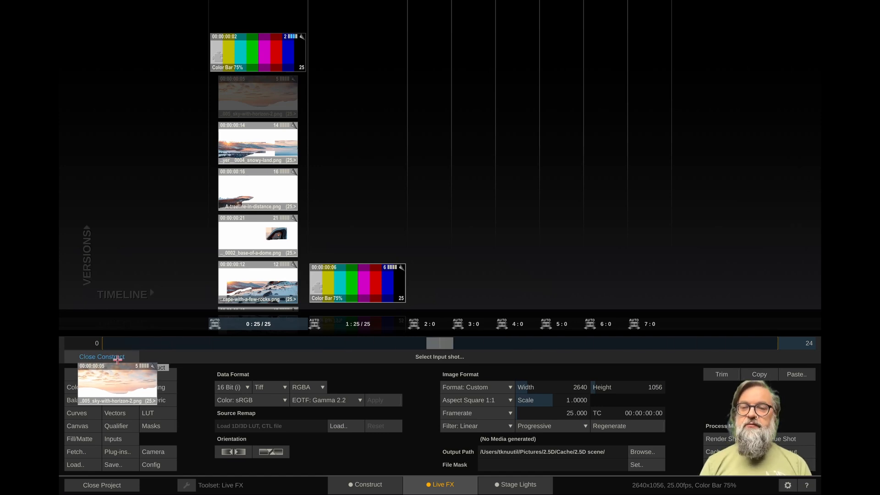
{"action": "left_click_drag", "start_coordinate": [118, 360], "coordinate": [117, 149]}
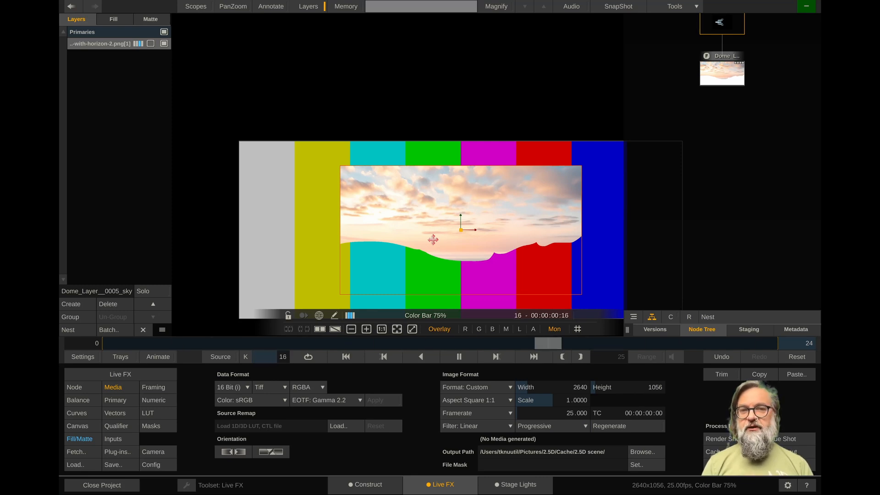
- Review the sky layer's canvas transformation settings and the clip's media format settings
{"action": "key", "text": "ctrl+z"}
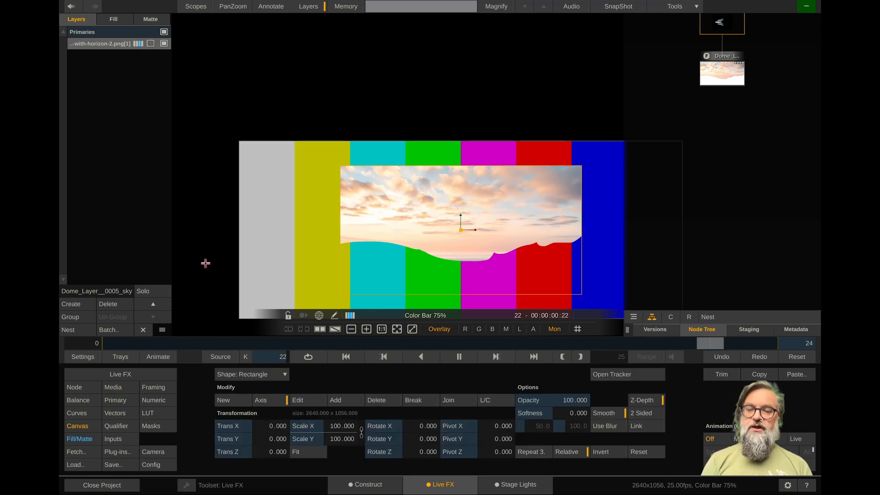
{"action": "left_click", "coordinate": [79, 426]}
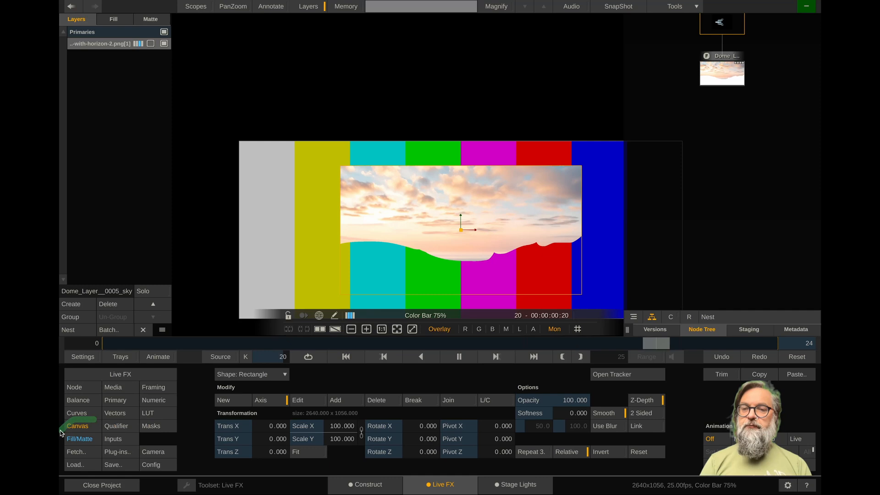
{"action": "left_click", "coordinate": [110, 391]}
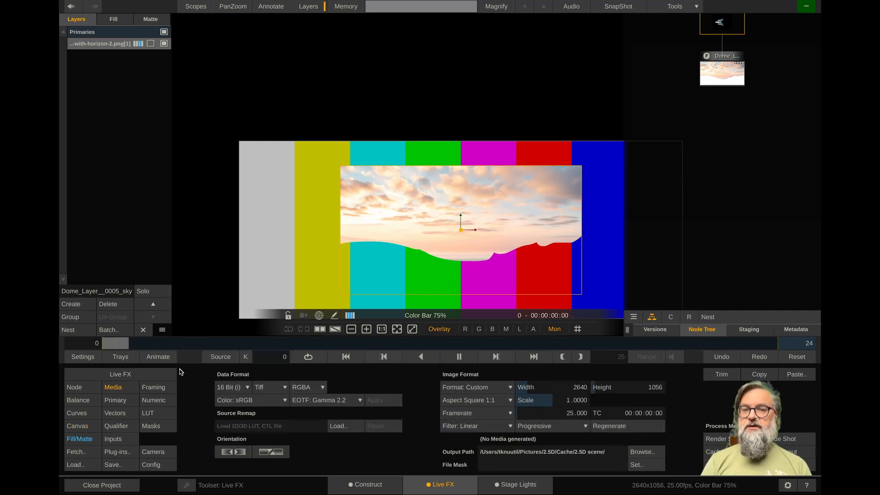
- Scale the sky layer to about 191 percent, and fetch the snowy-land.png clip as a layer scaled to about 197 percent
{"action": "left_click", "coordinate": [81, 428]}
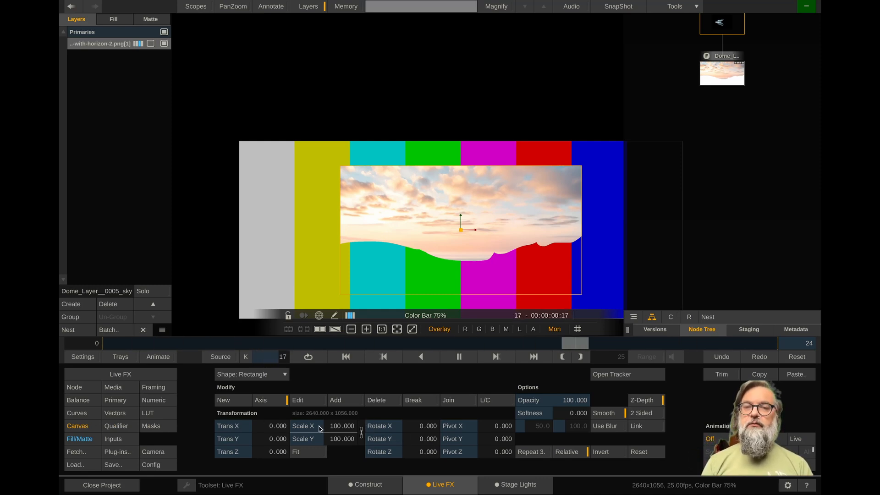
{"action": "left_click_drag", "start_coordinate": [319, 428], "coordinate": [335, 426]}
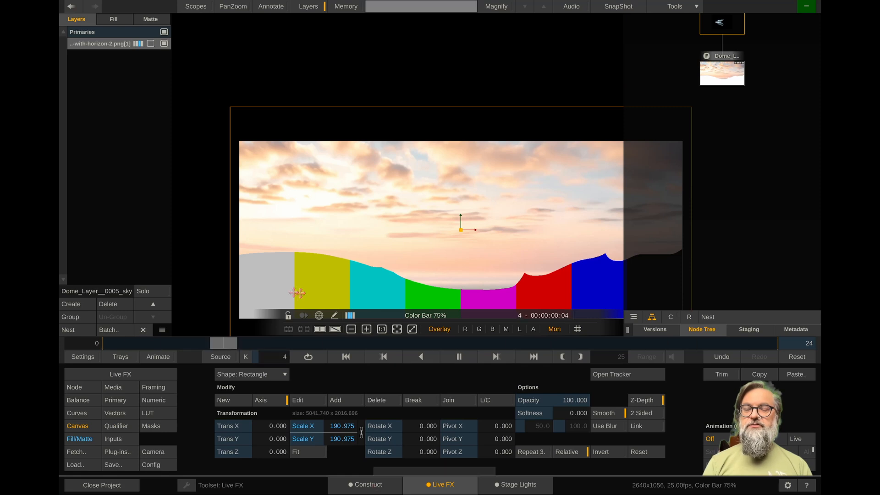
{"action": "right_click", "coordinate": [104, 88]}
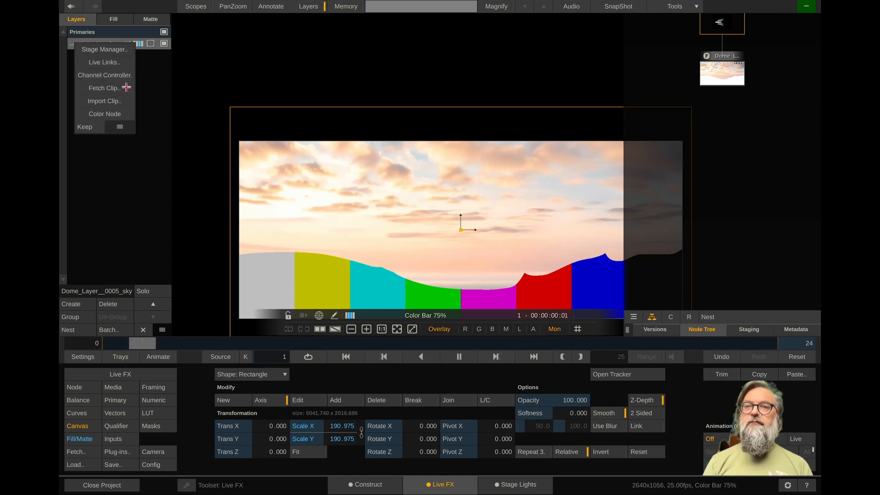
{"action": "left_click", "coordinate": [124, 87]}
{"action": "left_click_drag", "start_coordinate": [273, 135], "coordinate": [142, 96]}
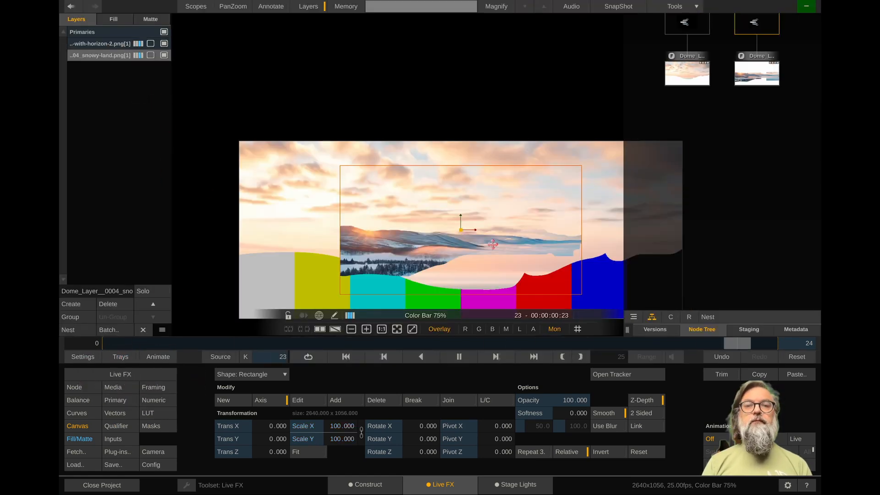
{"action": "left_click_drag", "start_coordinate": [342, 426], "coordinate": [285, 418]}
- Fetch the base-of-a-dome.png clip as a new layer and scale it to about 191.7 percent
{"action": "right_click", "coordinate": [97, 118]}
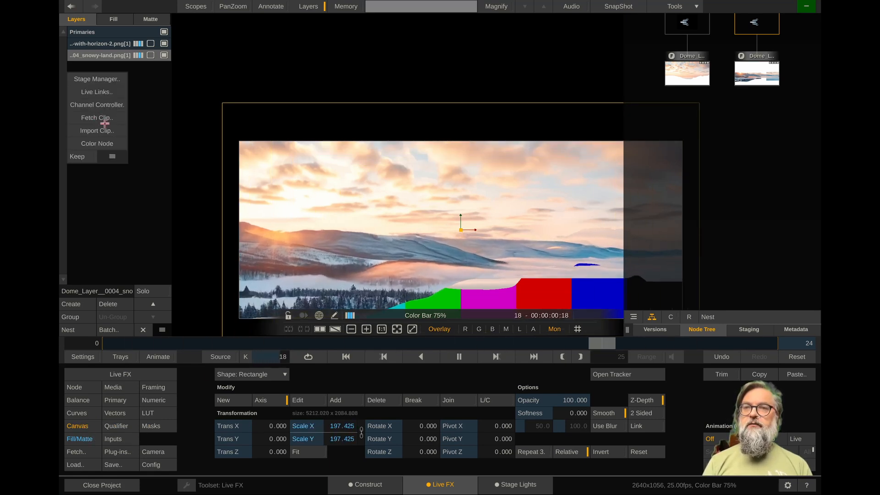
{"action": "left_click", "coordinate": [104, 121]}
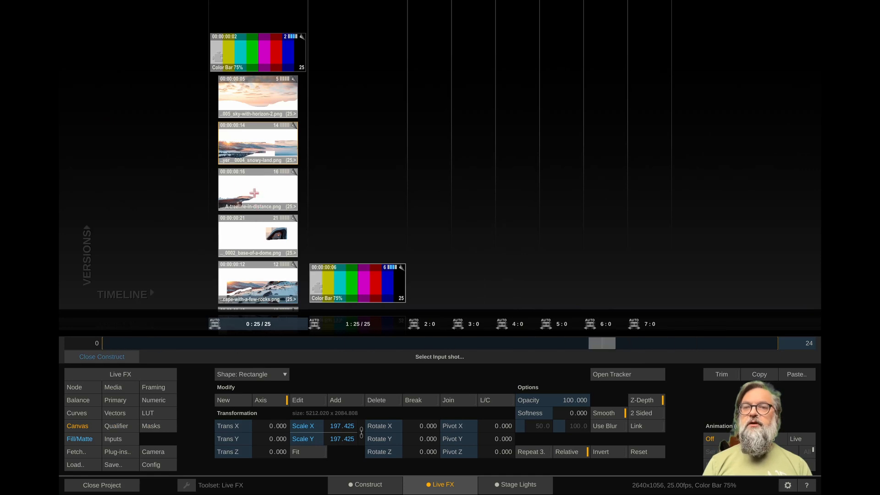
{"action": "left_click_drag", "start_coordinate": [241, 238], "coordinate": [111, 167]}
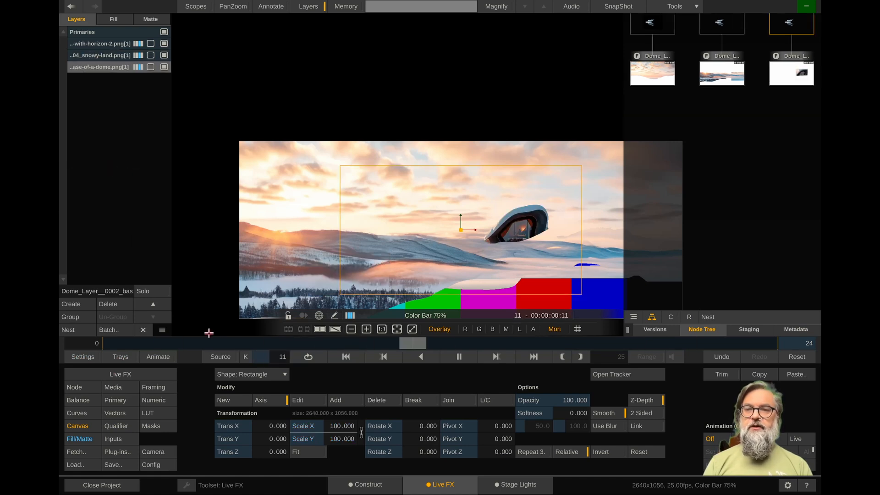
{"action": "left_click_drag", "start_coordinate": [312, 430], "coordinate": [338, 431]}
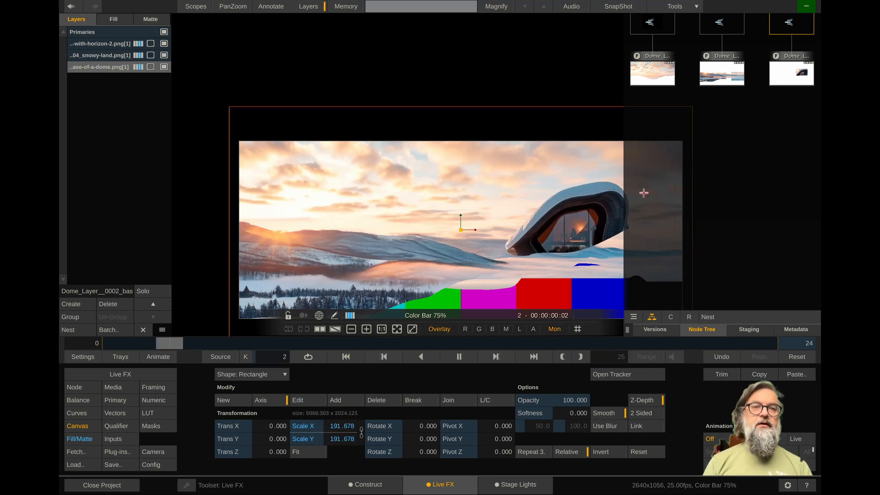
{"action": "left_click_drag", "start_coordinate": [275, 318], "coordinate": [228, 265]}
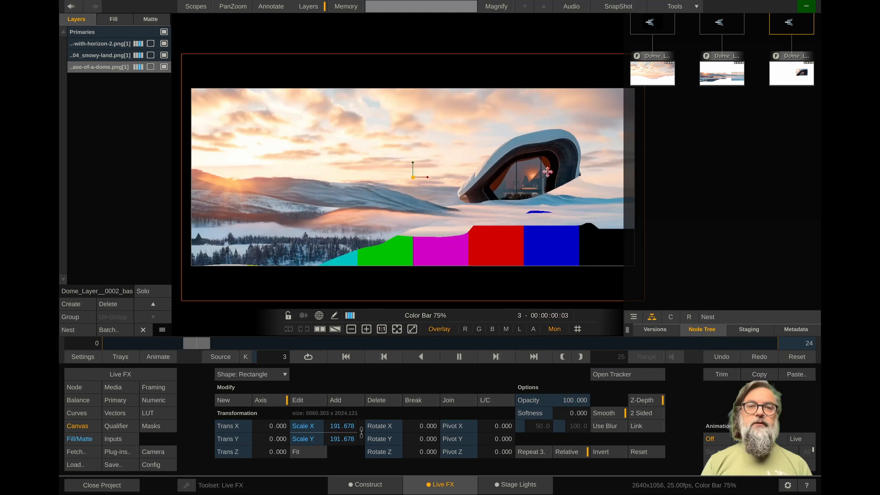
- Fetch the snowy landscape with-a-few-rocks.png clip as a new layer and scale it to about 193.6 percent
{"action": "right_click", "coordinate": [136, 141]}
{"action": "left_click", "coordinate": [140, 140]}
{"action": "left_click", "coordinate": [239, 281]}
{"action": "left_click_drag", "start_coordinate": [239, 280], "coordinate": [336, 272]}
{"action": "left_click_drag", "start_coordinate": [382, 222], "coordinate": [137, 169]}
{"action": "left_click_drag", "start_coordinate": [323, 426], "coordinate": [336, 427]}
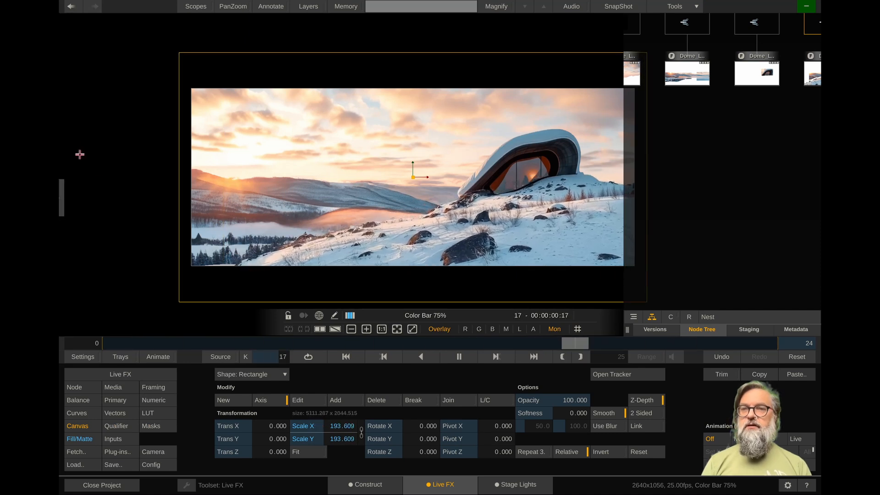
- Fetch the Snowy-rocks-and-bolders.png clip as the foreground layer and scale it to about 192 percent
{"action": "right_click", "coordinate": [116, 132]}
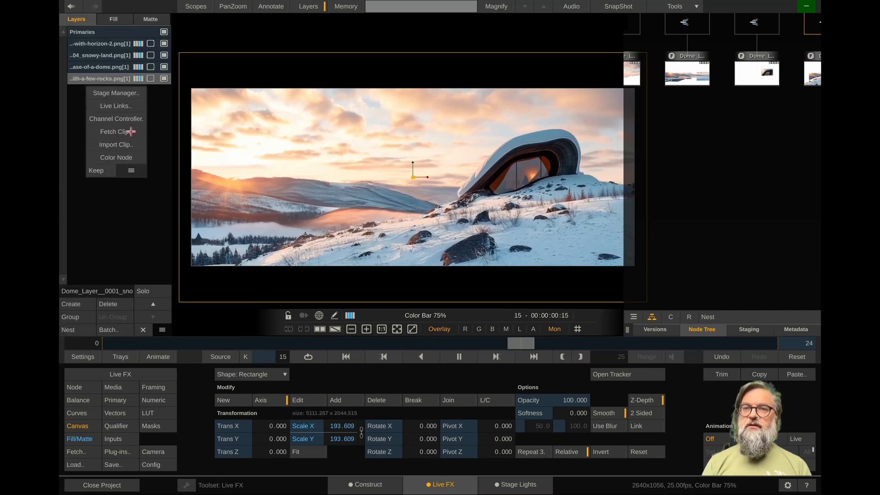
{"action": "left_click", "coordinate": [131, 131]}
{"action": "scroll", "coordinate": [261, 315], "scroll_direction": "down", "scroll_amount": 3}
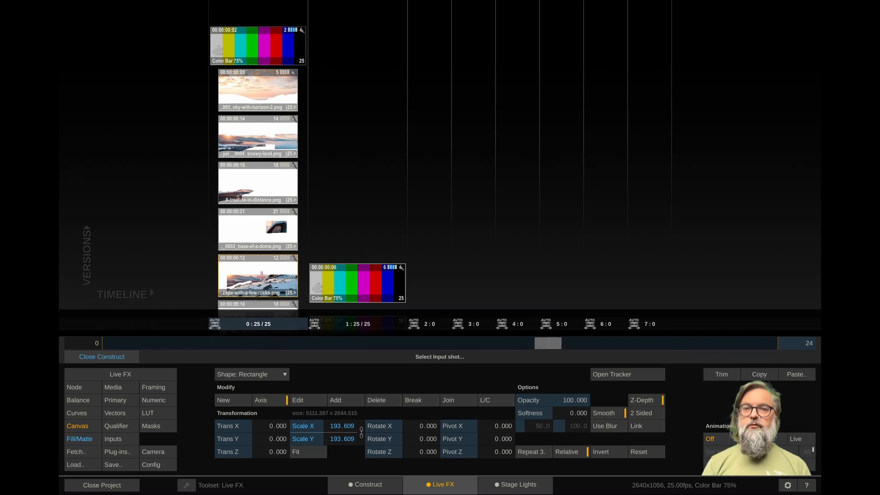
{"action": "left_click_drag", "start_coordinate": [262, 287], "coordinate": [129, 181]}
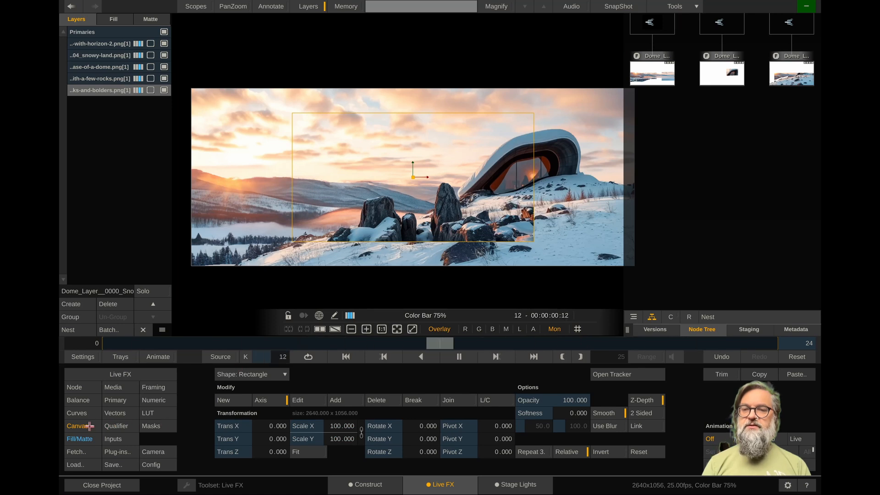
{"action": "left_click_drag", "start_coordinate": [332, 426], "coordinate": [338, 432]}
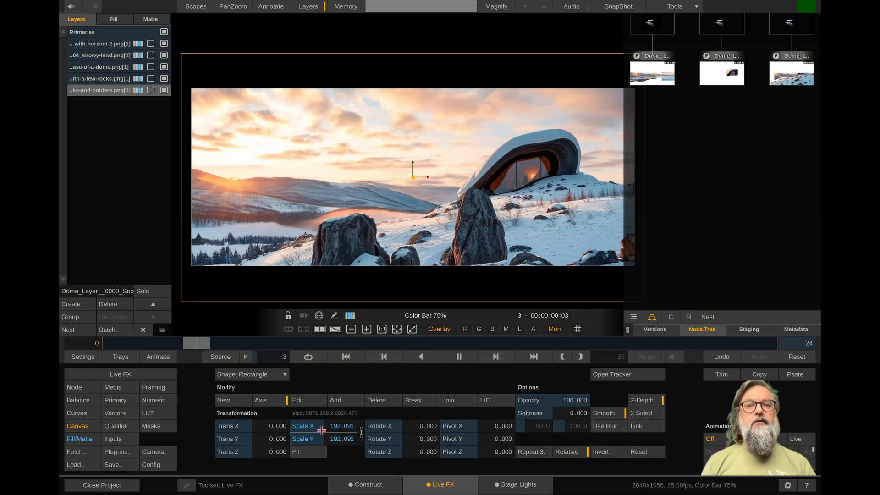
- Review the node tree, the camera settings and the canvas transformation of the stacked layers
{"action": "left_click_drag", "start_coordinate": [713, 165], "coordinate": [752, 291]}
{"action": "left_click", "coordinate": [170, 453]}
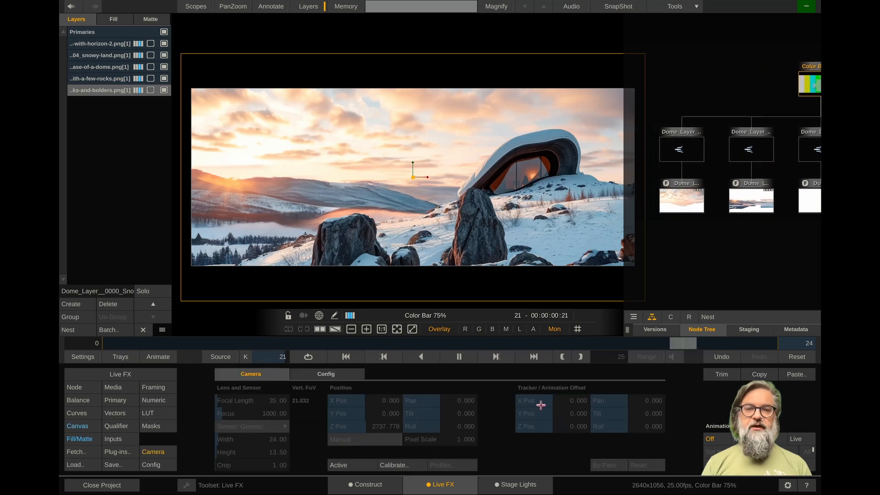
{"action": "left_click", "coordinate": [83, 426]}
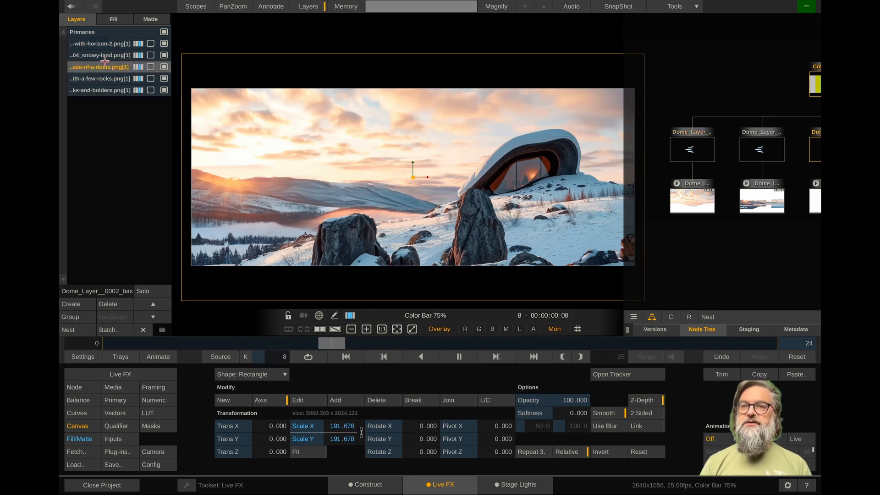
- Apply the Live FX Plane->Wall plug-in on the Snowy-rocks-and-bolders layer
{"action": "left_click", "coordinate": [75, 388]}
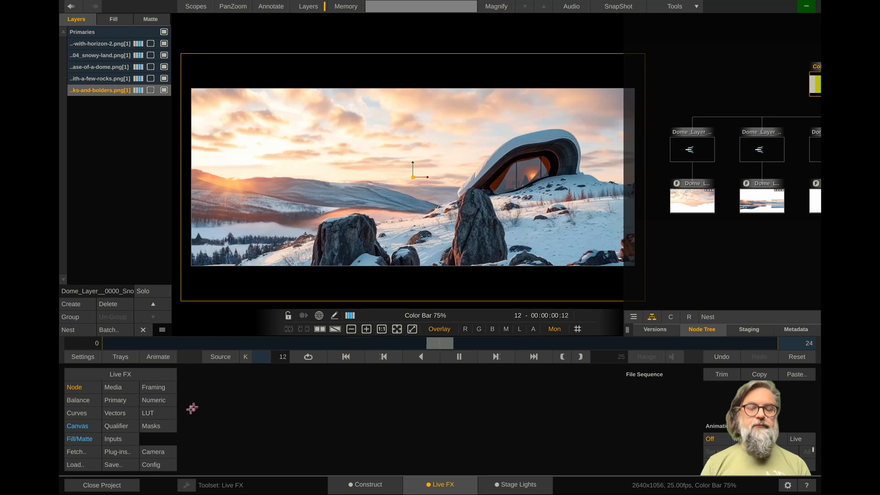
{"action": "left_click", "coordinate": [118, 452]}
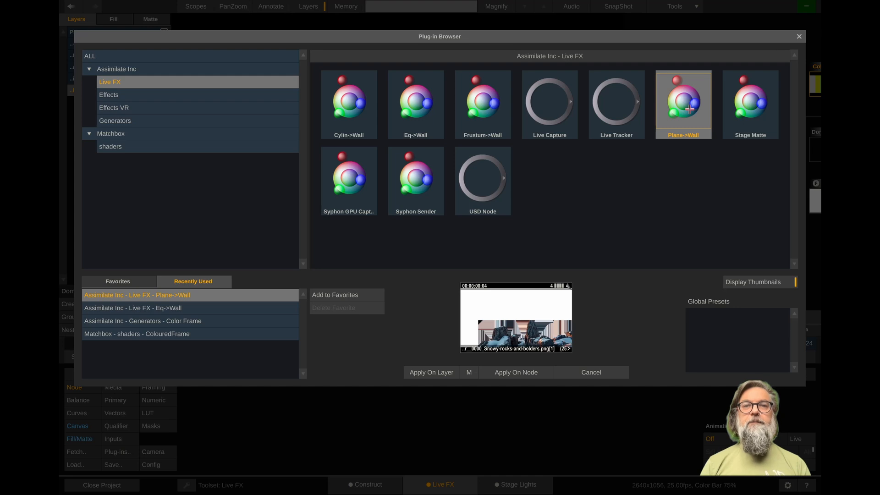
{"action": "left_click", "coordinate": [132, 70]}
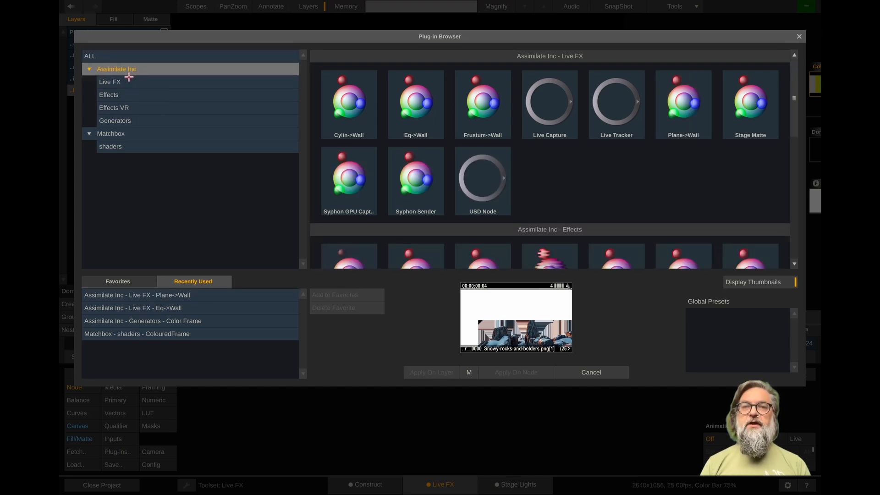
{"action": "left_click", "coordinate": [733, 155]}
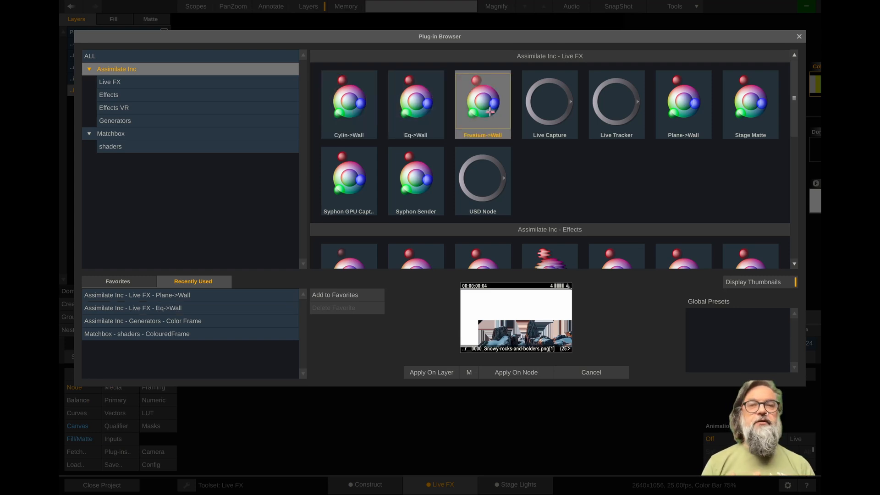
{"action": "left_click", "coordinate": [686, 118]}
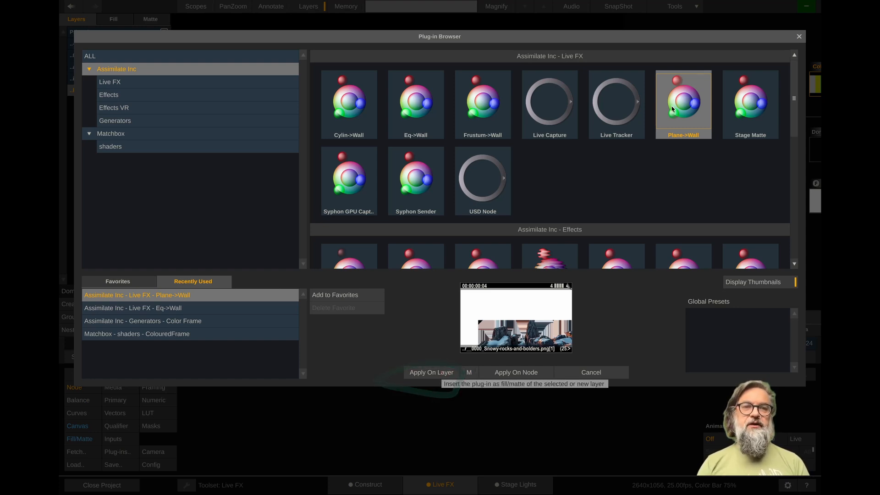
{"action": "left_click", "coordinate": [430, 373]}
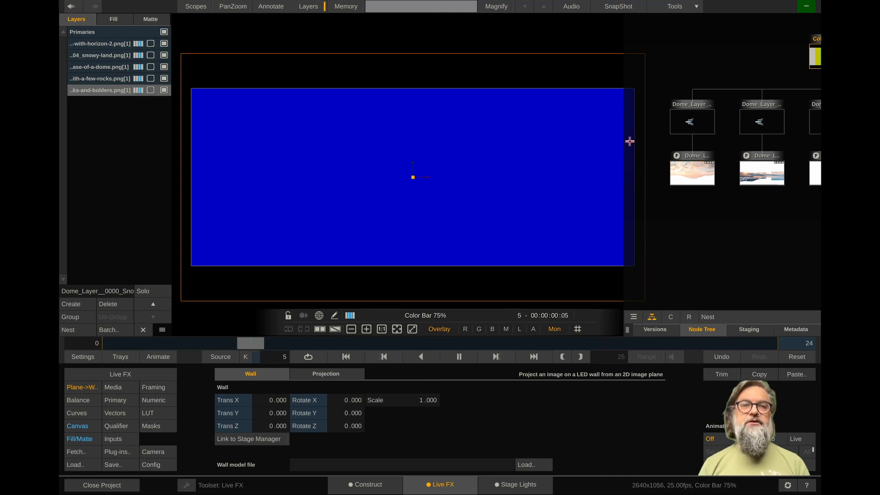
- Open the Stage Manager and inspect the MainStage model with its curved KaariUtrio wall
{"action": "key", "text": "alt+s"}
{"action": "left_click_drag", "start_coordinate": [540, 228], "coordinate": [579, 133]}
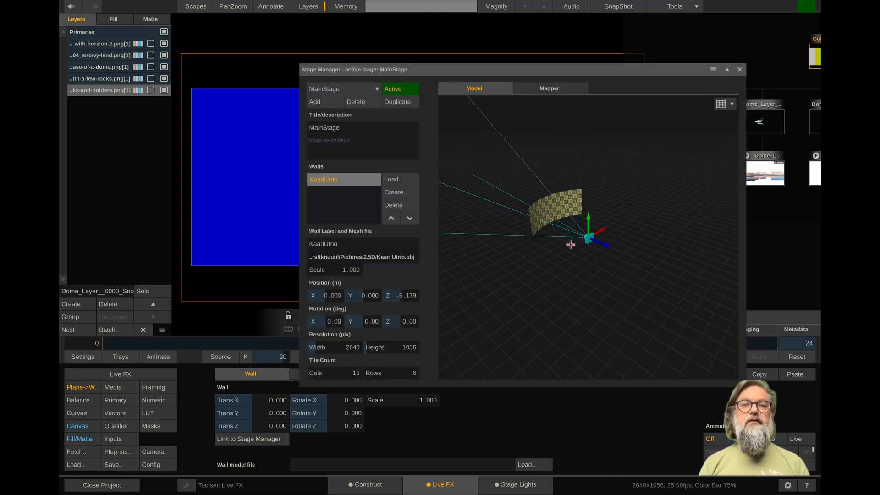
{"action": "left_click_drag", "start_coordinate": [574, 69], "coordinate": [630, 40]}
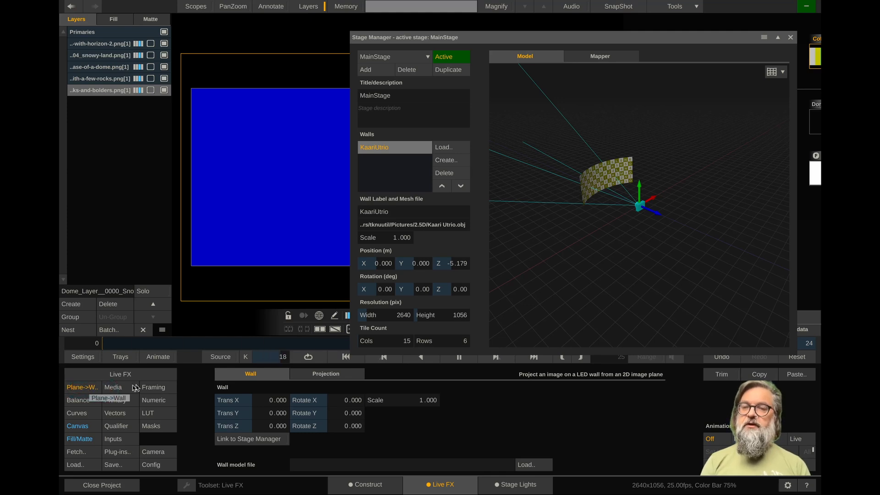
- Link the Plane->Wall plug-in to the Stage Manager's KaariUtrio wall and its projection to the shot camera
{"action": "left_click", "coordinate": [261, 439]}
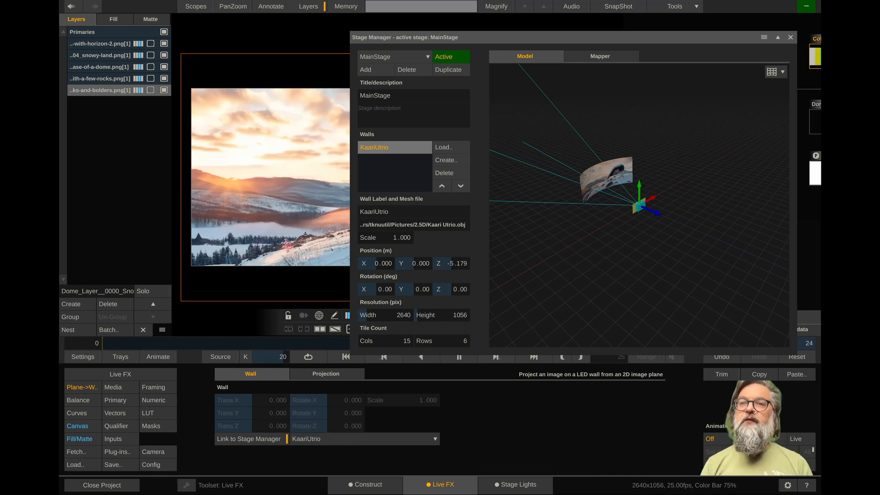
{"action": "left_click", "coordinate": [326, 374]}
{"action": "left_click", "coordinate": [428, 439]}
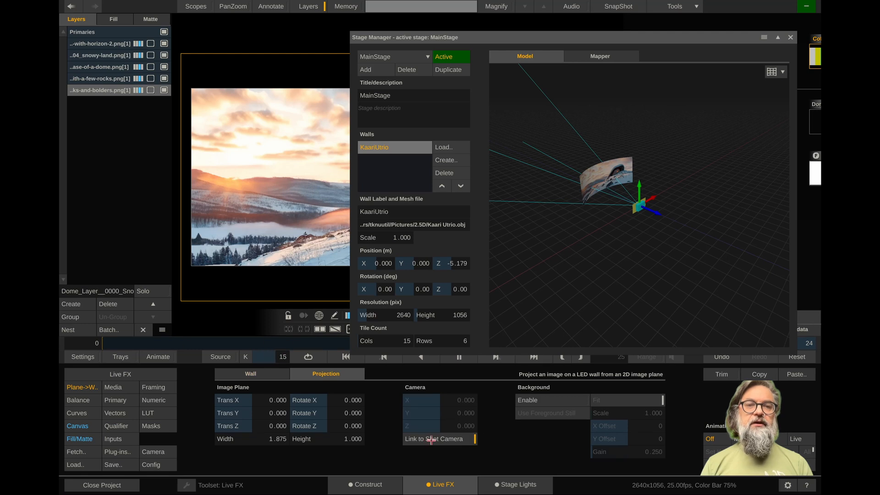
{"action": "double_click", "coordinate": [485, 37]}
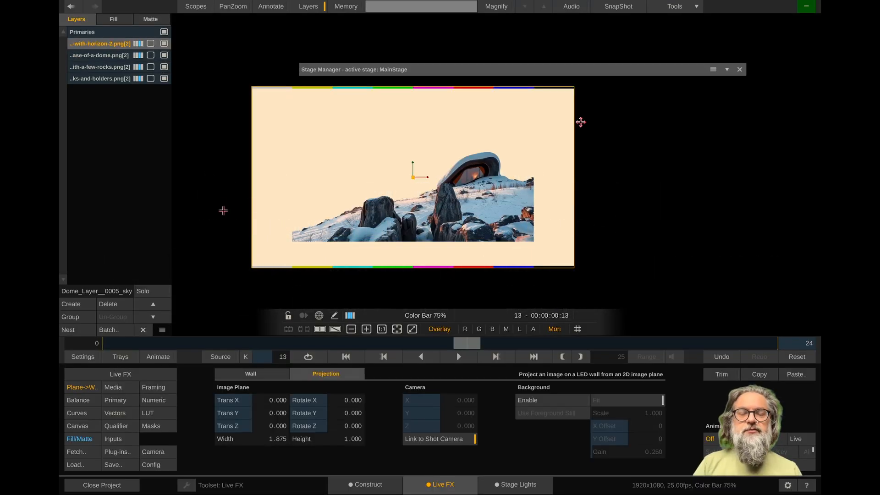
- Push the sky layer's image plane back to about -9.787 on Z, checking its place behind the wall in the Stage Manager
{"action": "left_click_drag", "start_coordinate": [265, 425], "coordinate": [256, 425]}
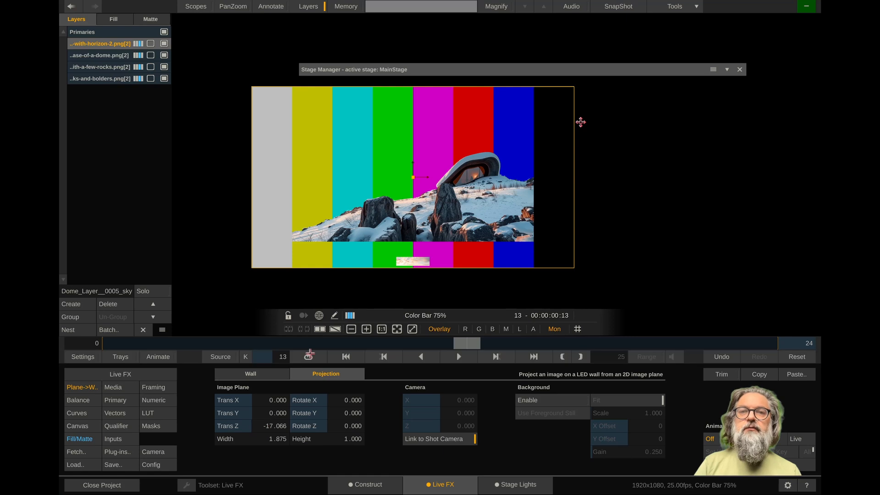
{"action": "left_click", "coordinate": [529, 70]}
{"action": "left_click_drag", "start_coordinate": [494, 250], "coordinate": [560, 249]}
{"action": "scroll", "coordinate": [536, 248], "scroll_direction": "down", "scroll_amount": 5}
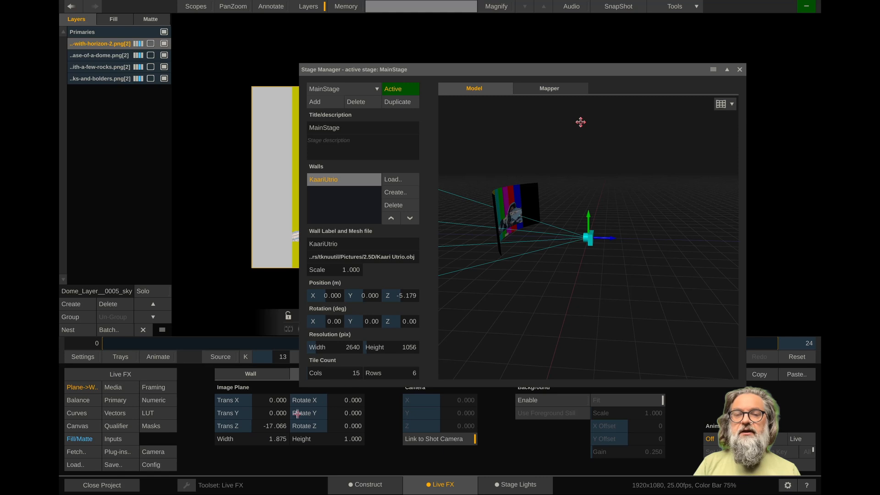
{"action": "mouse_move", "coordinate": [260, 425]}
{"action": "left_mouse_down"}
{"action": "mouse_move", "coordinate": [204, 420]}
{"action": "mouse_move", "coordinate": [307, 417]}
{"action": "mouse_move", "coordinate": [262, 415]}
{"action": "mouse_move", "coordinate": [271, 415]}
{"action": "left_mouse_up"}
{"action": "left_click_drag", "start_coordinate": [543, 159], "coordinate": [531, 215]}
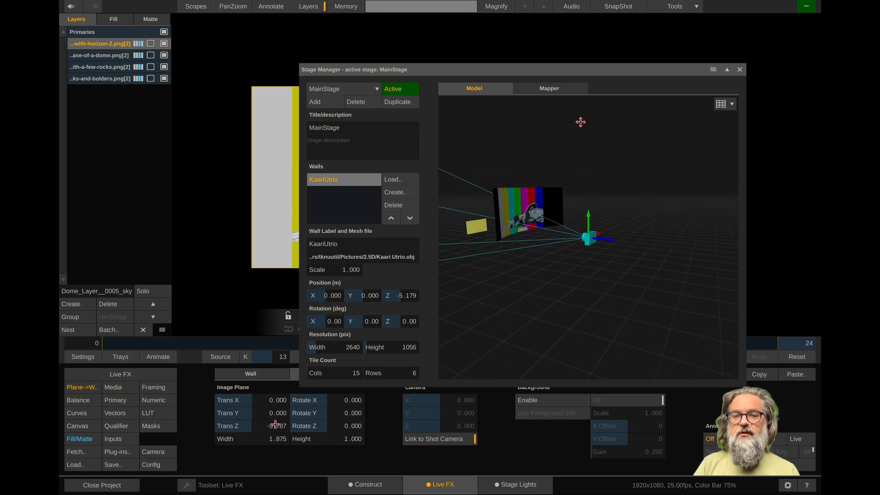
{"action": "double_click", "coordinate": [484, 72]}
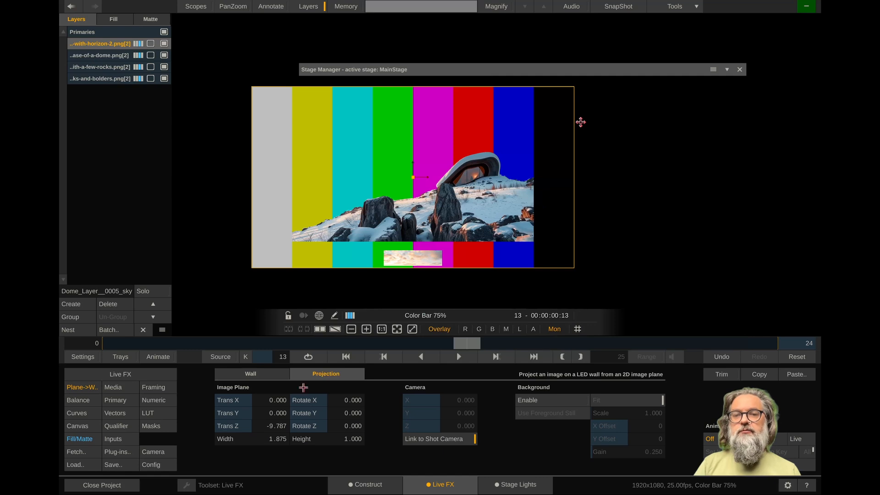
- Enlarge the sky's image plane to about 21.319 by 11.370 and scale its canvas to about 129 percent
{"action": "left_click_drag", "start_coordinate": [240, 439], "coordinate": [240, 440]}
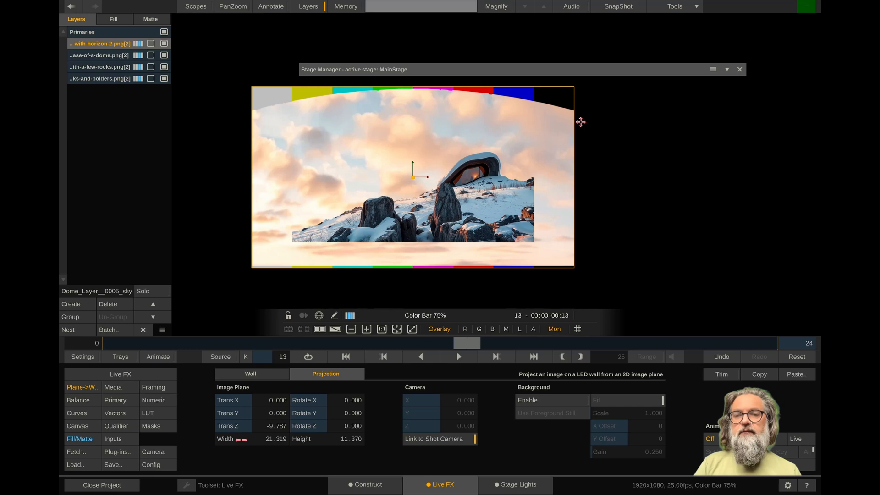
{"action": "left_click", "coordinate": [85, 426]}
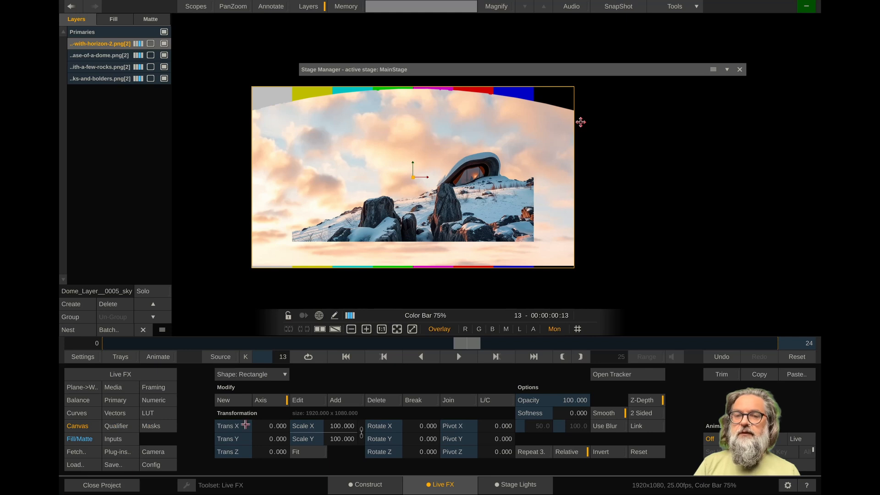
{"action": "left_click_drag", "start_coordinate": [323, 427], "coordinate": [329, 426]}
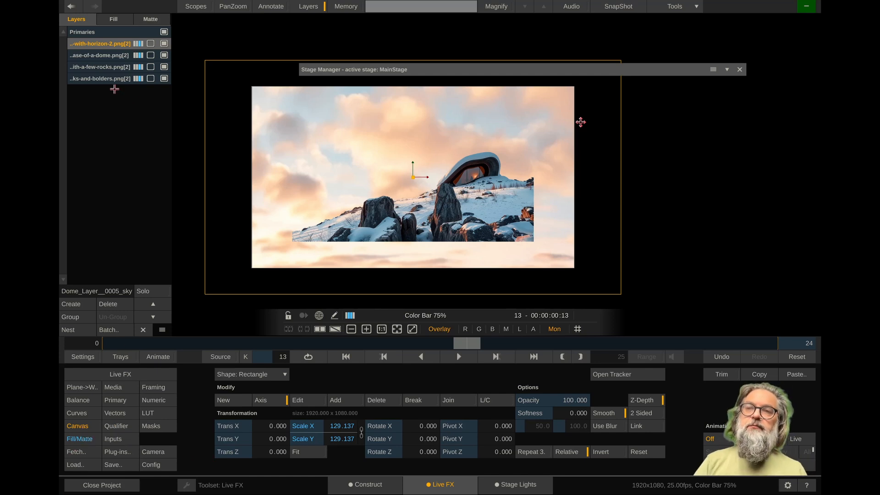
- Scale the dome base layer's canvas to about 109 percent and the snowy landscape layer's canvas to about 120 percent
{"action": "left_click", "coordinate": [96, 56]}
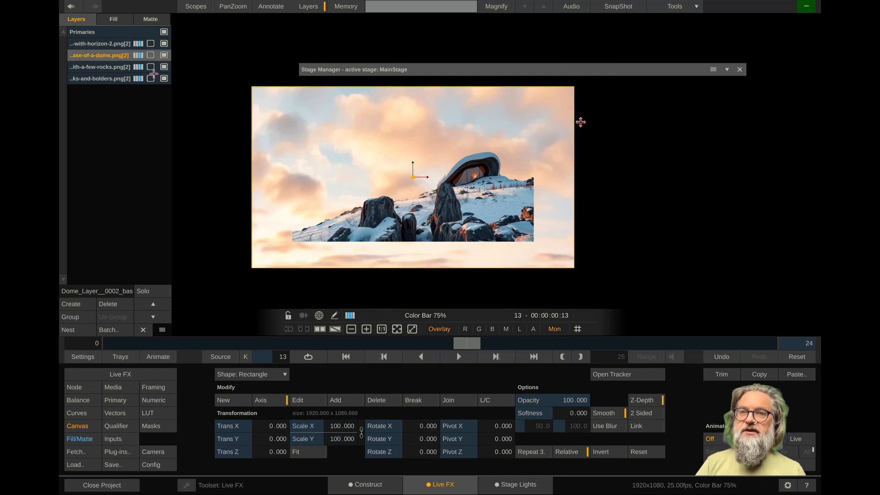
{"action": "left_click_drag", "start_coordinate": [322, 423], "coordinate": [323, 425]}
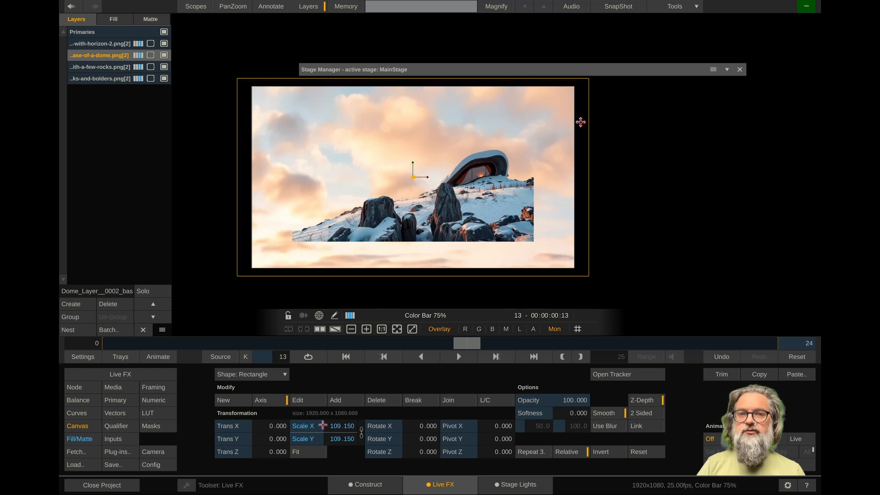
{"action": "left_click", "coordinate": [104, 67]}
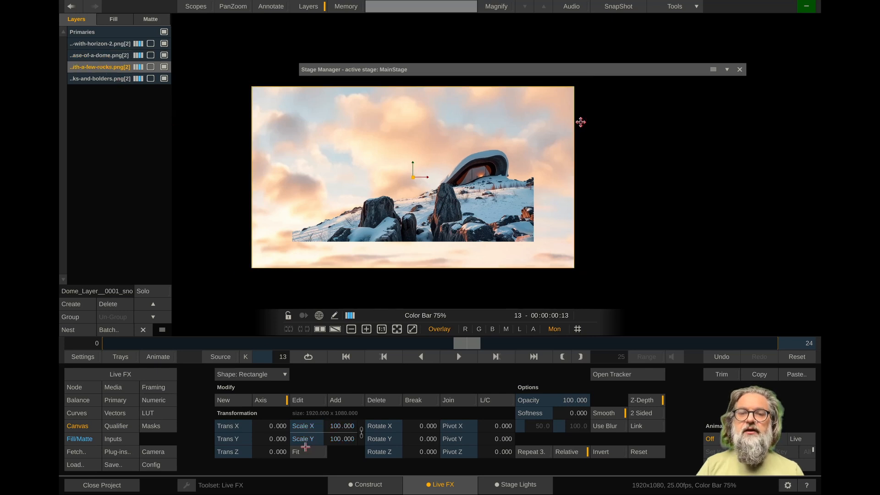
{"action": "left_click_drag", "start_coordinate": [320, 426], "coordinate": [321, 426]}
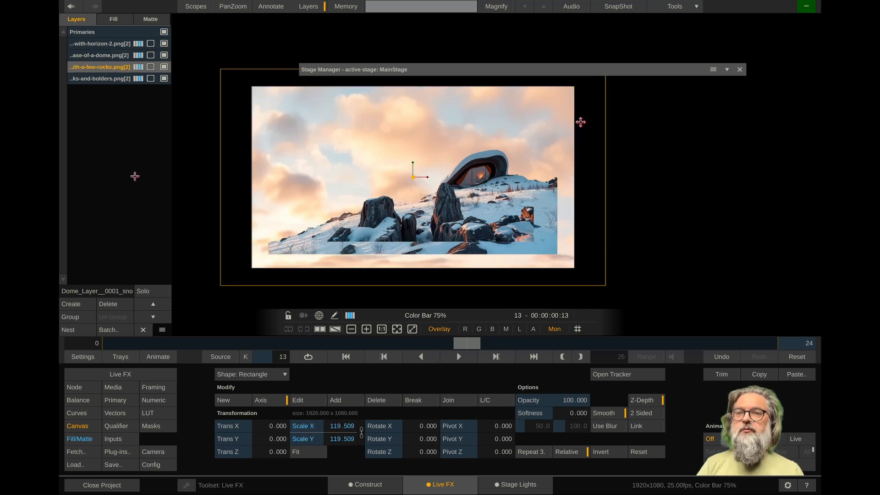
- Scale the canvas of the foreground snowy rocks and boulders layer to about 147 percent
{"action": "left_click", "coordinate": [113, 79]}
{"action": "left_click_drag", "start_coordinate": [328, 429], "coordinate": [330, 428]}
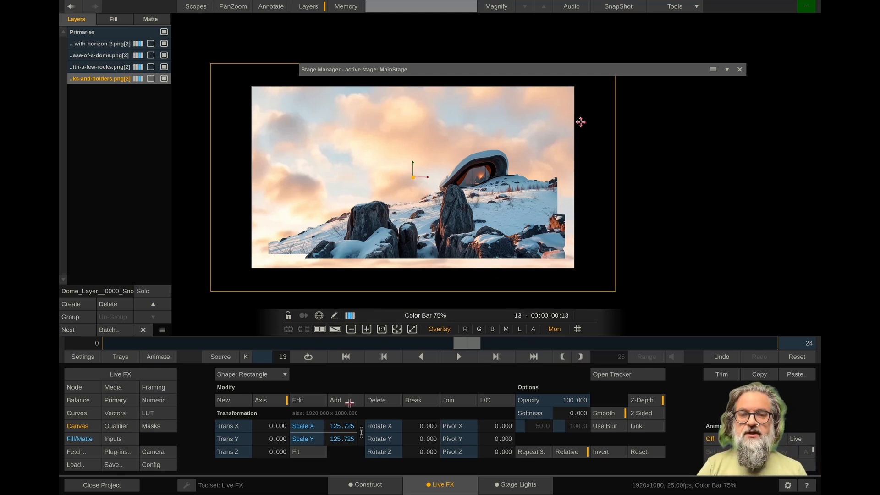
{"action": "left_click_drag", "start_coordinate": [323, 426], "coordinate": [322, 426]}
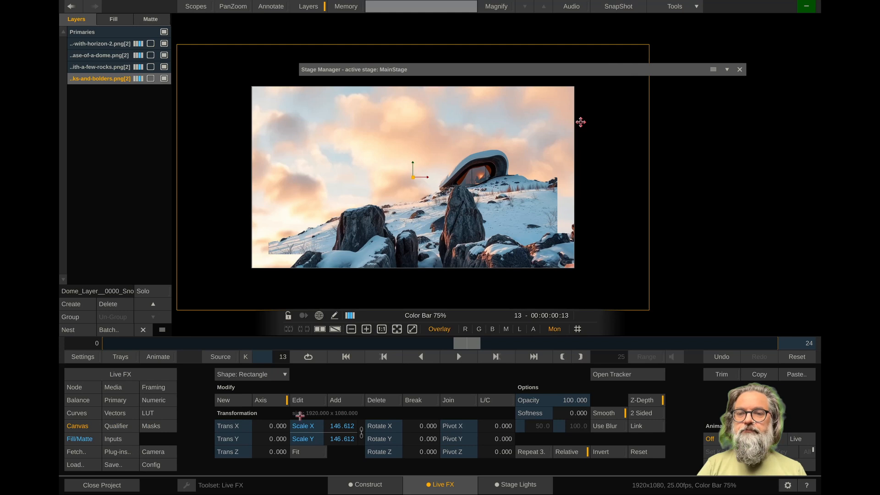
- Add the snowy-land image as a layer between the sky and the dome base and scale its canvas to about 166 percent
{"action": "left_click", "coordinate": [723, 299]}
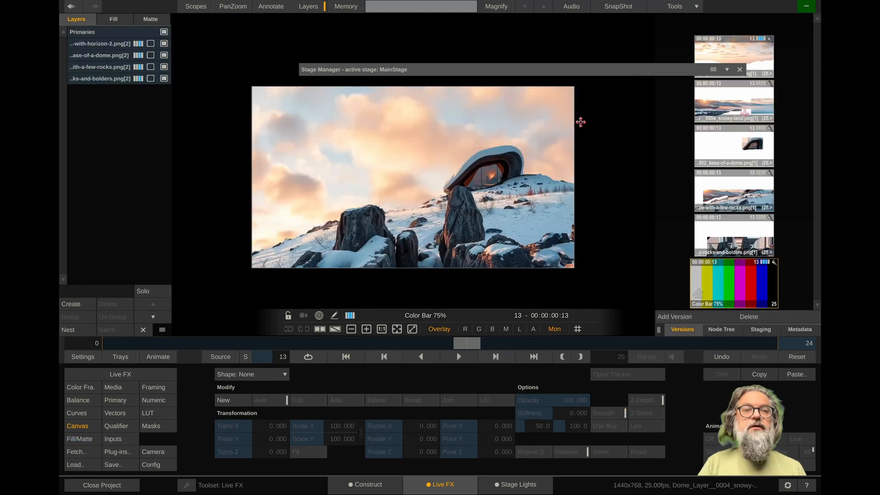
{"action": "left_click_drag", "start_coordinate": [745, 111], "coordinate": [110, 47]}
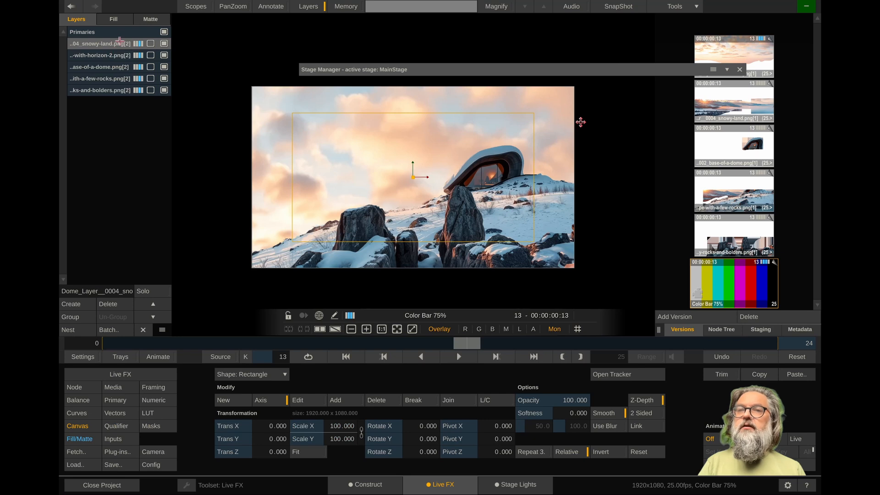
{"action": "left_click_drag", "start_coordinate": [112, 44], "coordinate": [106, 63]}
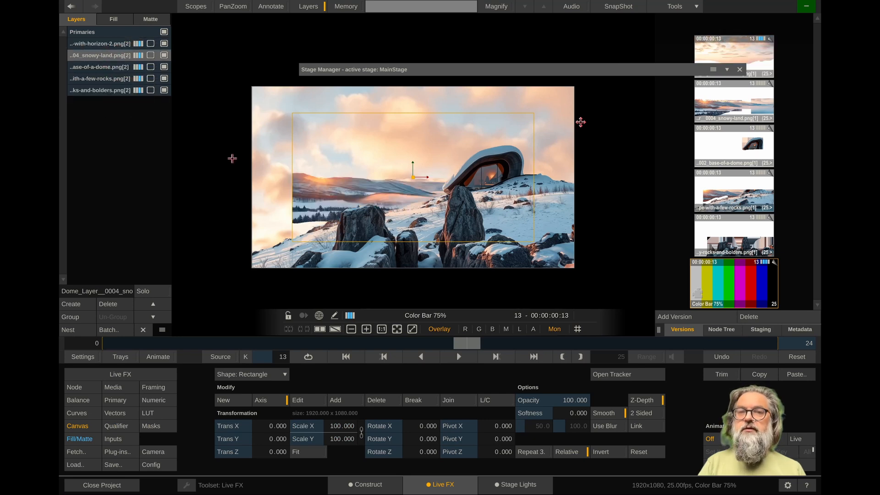
{"action": "left_click_drag", "start_coordinate": [320, 429], "coordinate": [331, 430]}
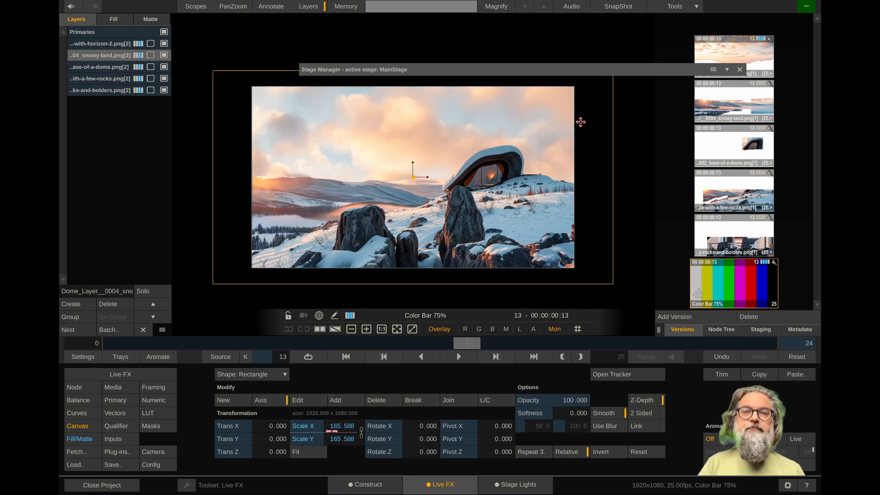
- Apply Plane->Wall to the snowy-land layer, linking it to the KaariUtrio wall and its projection to the shot camera
{"action": "left_click", "coordinate": [111, 45]}
{"action": "left_click", "coordinate": [108, 55]}
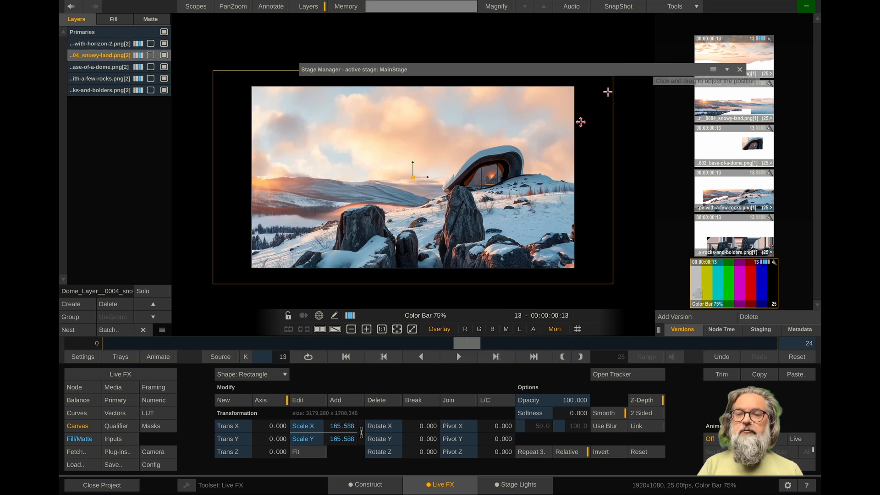
{"action": "left_click", "coordinate": [115, 452]}
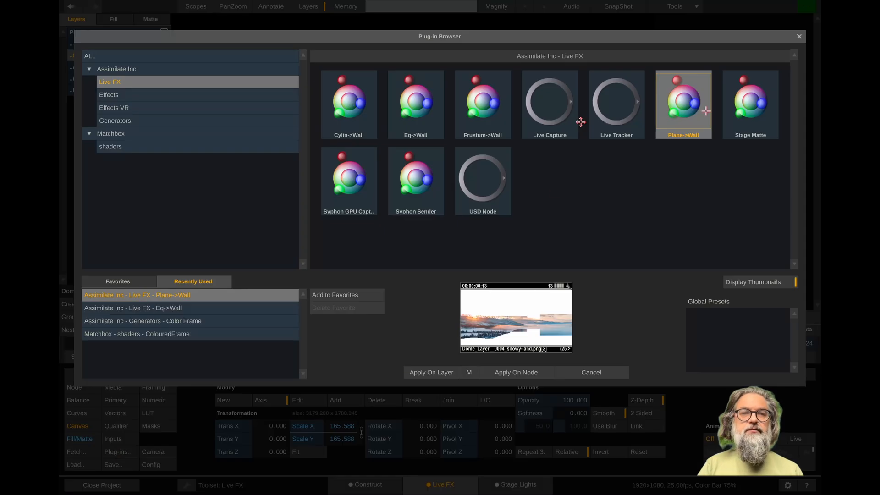
{"action": "left_click", "coordinate": [432, 371]}
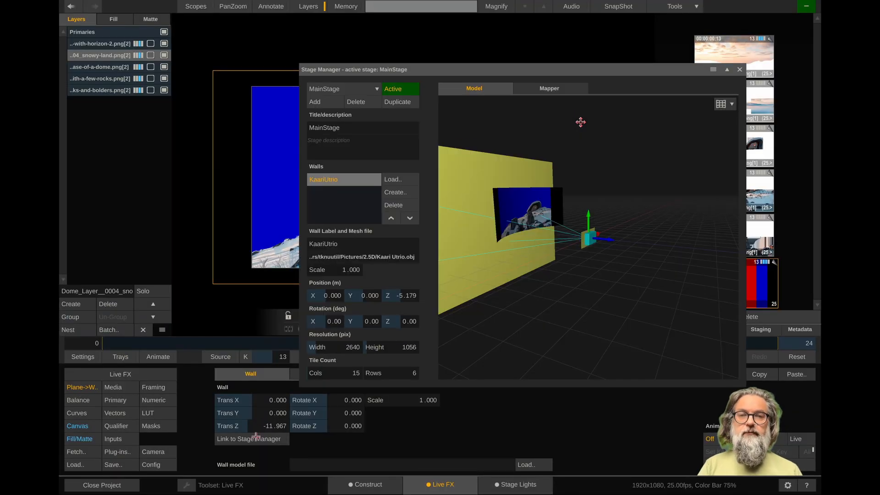
{"action": "left_click", "coordinate": [256, 436]}
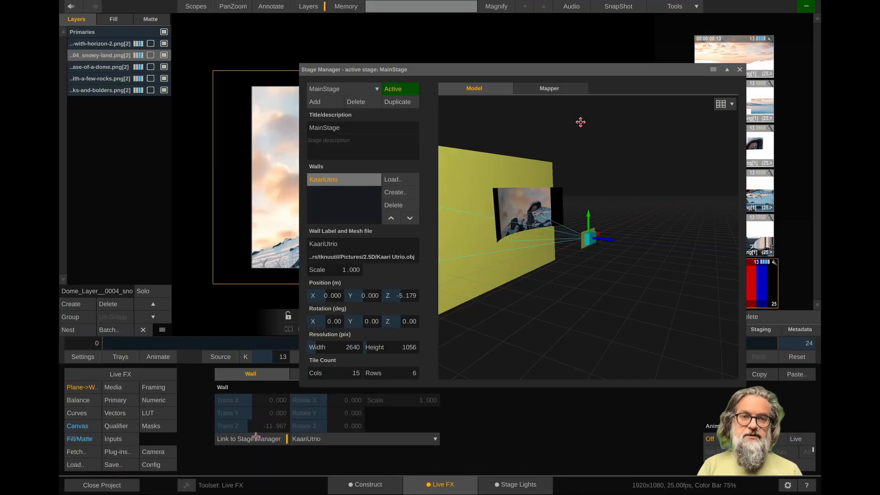
{"action": "left_click_drag", "start_coordinate": [474, 67], "coordinate": [495, 41]}
{"action": "left_click", "coordinate": [328, 373]}
{"action": "left_click", "coordinate": [442, 439]}
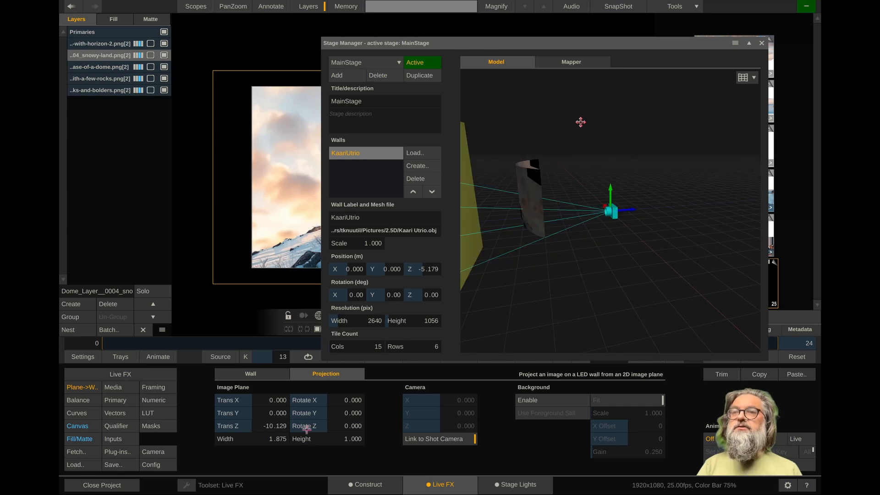
- Place the snowy-land image plane at about -7.331 on Z and 2.452 on Y, and enlarge it to about 15.769 by 8.410
{"action": "left_click_drag", "start_coordinate": [256, 427], "coordinate": [255, 425]}
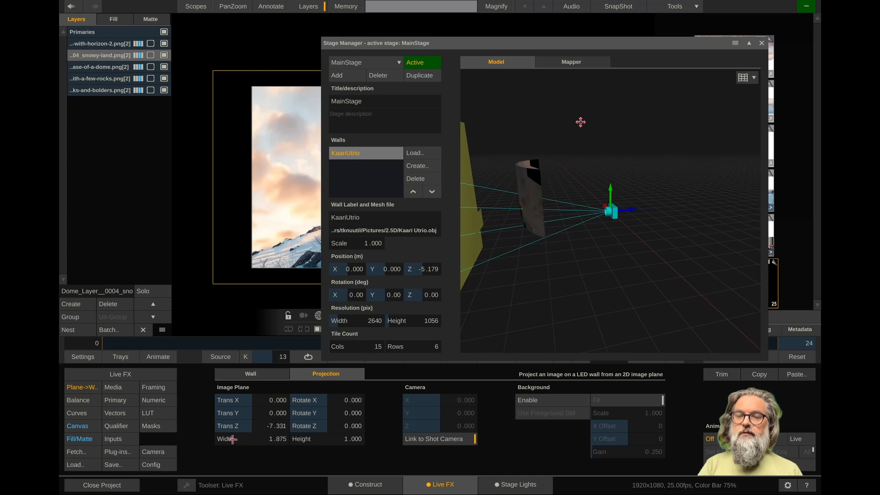
{"action": "left_click_drag", "start_coordinate": [233, 440], "coordinate": [235, 440]}
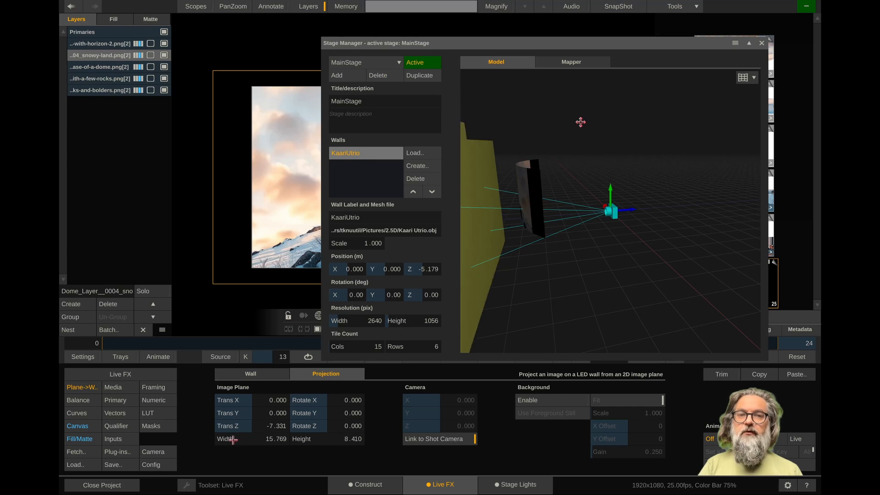
{"action": "double_click", "coordinate": [455, 43]}
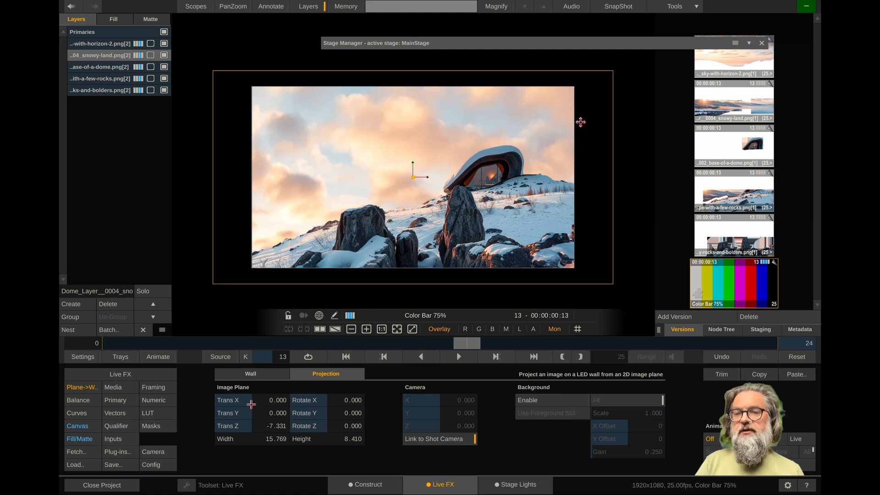
{"action": "mouse_move", "coordinate": [251, 412]}
{"action": "left_mouse_down"}
{"action": "mouse_move", "coordinate": [264, 413]}
{"action": "mouse_move", "coordinate": [250, 412]}
{"action": "left_mouse_up"}
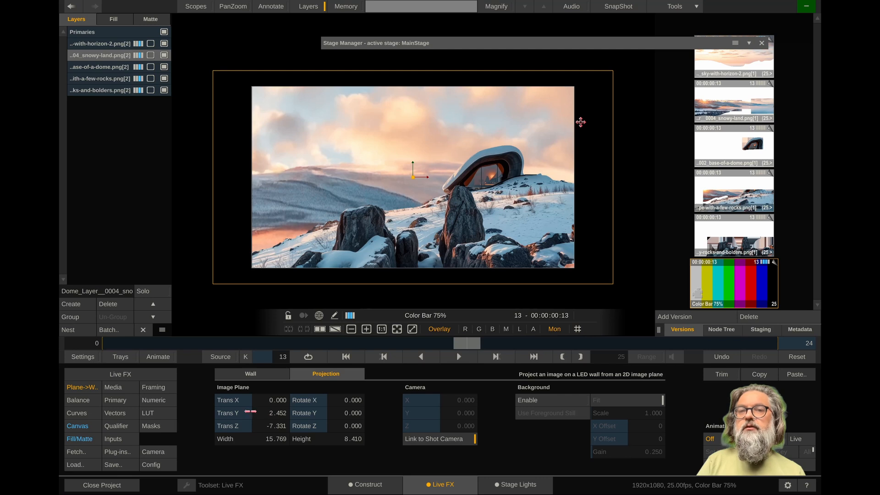
- Apply Plane->Wall to the dome base layer, link it to the KaariUtrio wall and bring up its projection settings
{"action": "left_click", "coordinate": [111, 69]}
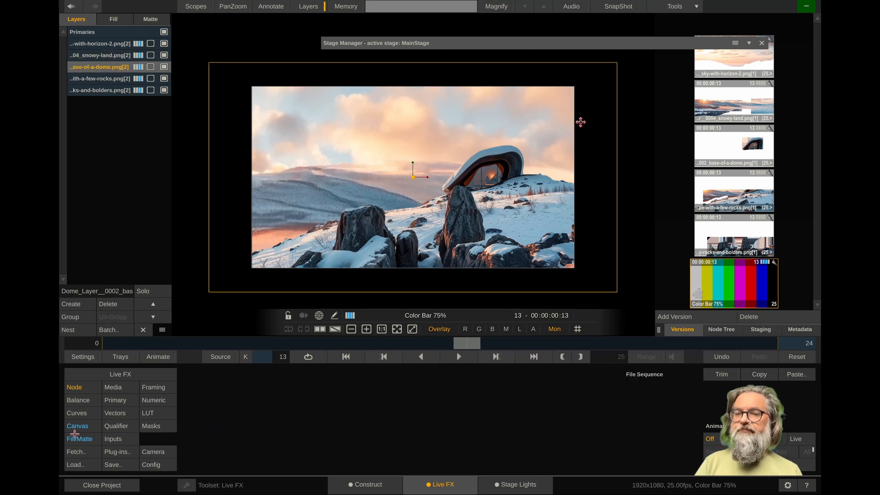
{"action": "left_click", "coordinate": [113, 454]}
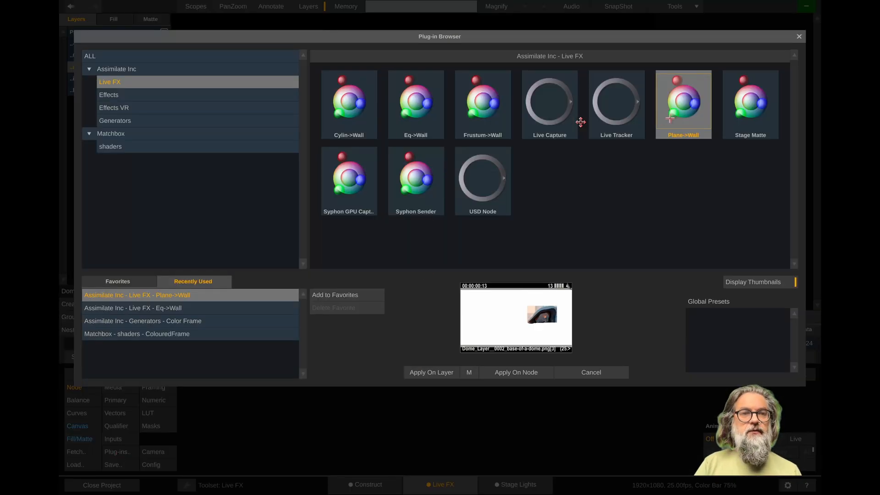
{"action": "left_click", "coordinate": [429, 372]}
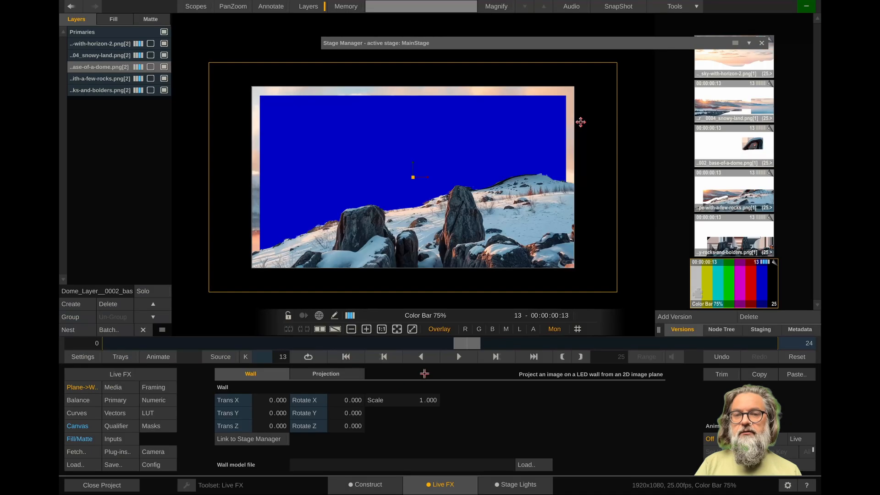
{"action": "left_click", "coordinate": [260, 438]}
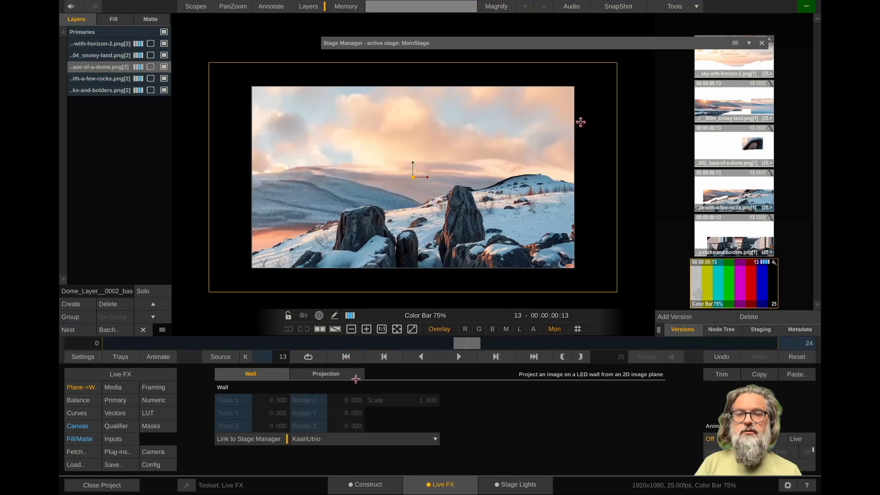
{"action": "left_click", "coordinate": [340, 375]}
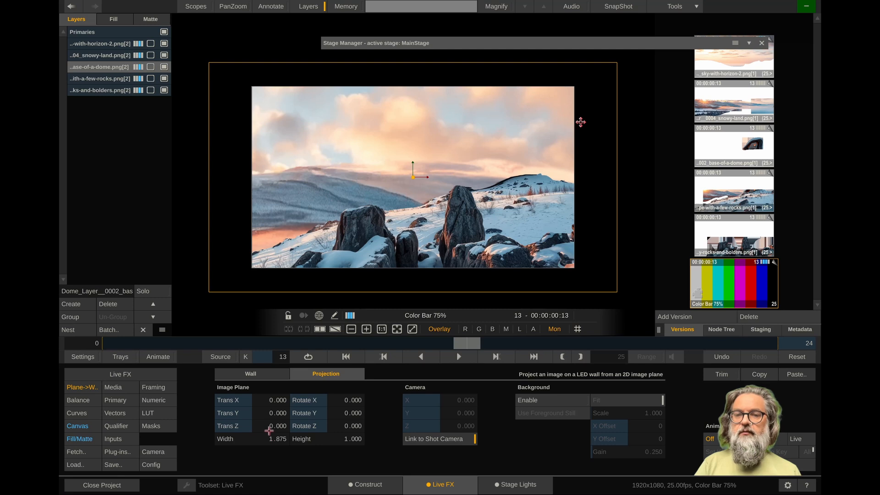
- Push the dome's image plane back behind the wall, enlarge it and adjust its vertical position, checking the depth in the Stage Manager
{"action": "double_click", "coordinate": [542, 43]}
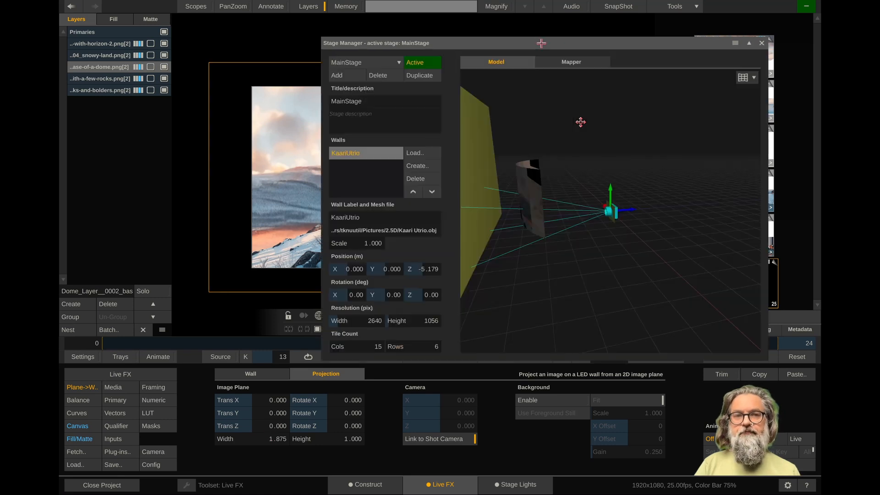
{"action": "left_click_drag", "start_coordinate": [541, 43], "coordinate": [587, 43]}
{"action": "left_click_drag", "start_coordinate": [265, 425], "coordinate": [235, 443]}
{"action": "double_click", "coordinate": [581, 43]}
{"action": "left_click_drag", "start_coordinate": [242, 412], "coordinate": [243, 411]}
- Apply Plane->Wall to the snowy landscape with a few rocks layer, linked to the stage wall and the shot camera
{"action": "left_click", "coordinate": [114, 80]}
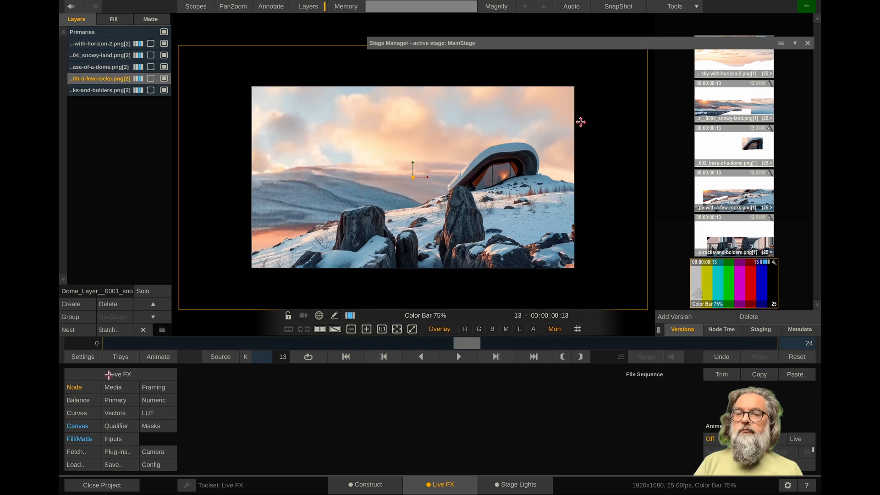
{"action": "left_click", "coordinate": [125, 453]}
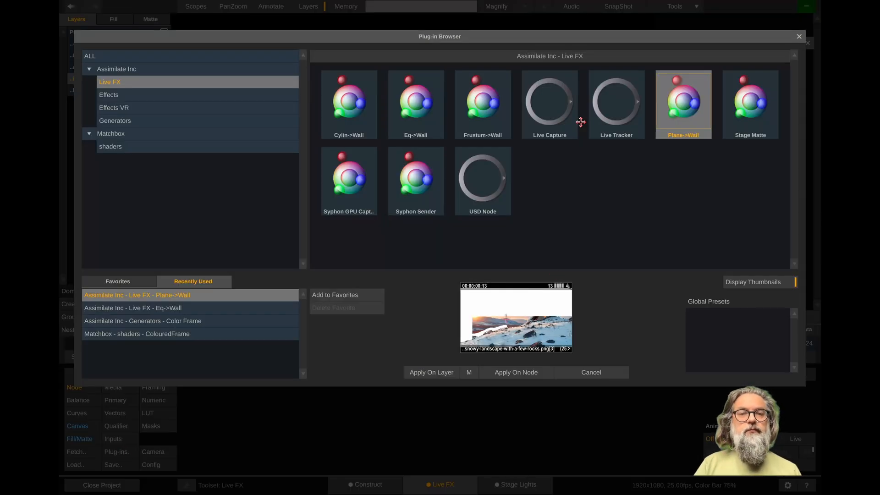
{"action": "left_click", "coordinate": [437, 371]}
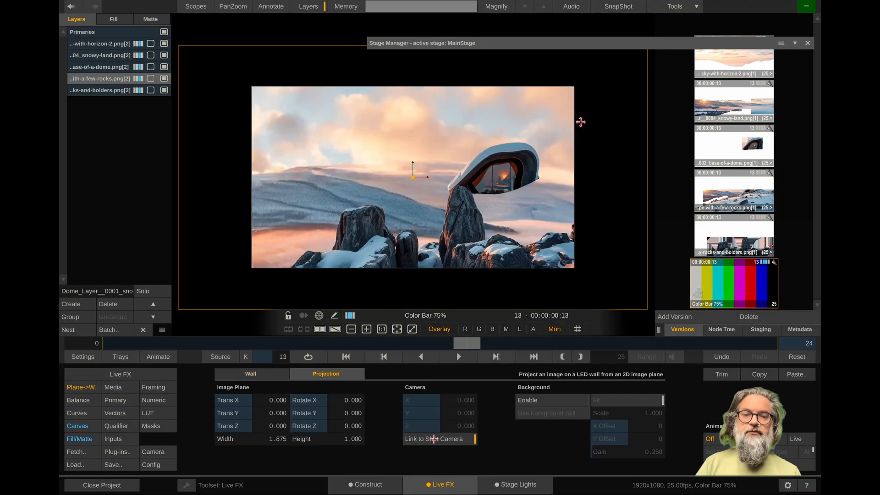
- Place the snowy landscape's image plane at about -5.569 on Z and 1.689 on Y, and enlarge it to about 6.283 by 3.351
{"action": "double_click", "coordinate": [609, 44]}
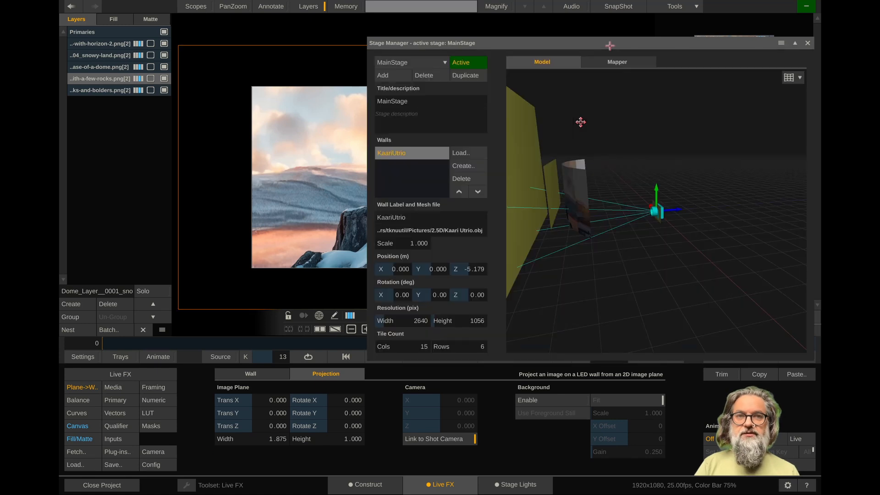
{"action": "mouse_move", "coordinate": [277, 426]}
{"action": "left_mouse_down"}
{"action": "mouse_move", "coordinate": [244, 426]}
{"action": "mouse_move", "coordinate": [264, 425]}
{"action": "left_mouse_up"}
{"action": "double_click", "coordinate": [517, 45]}
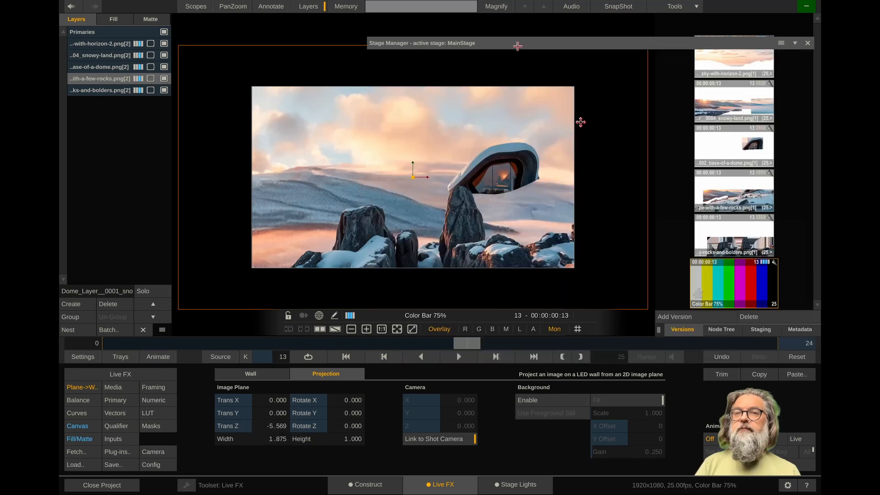
{"action": "double_click", "coordinate": [493, 44]}
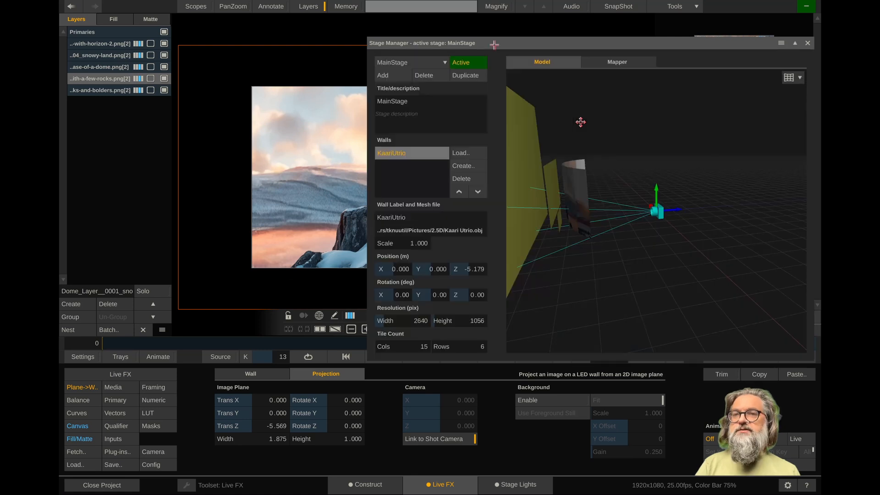
{"action": "left_click_drag", "start_coordinate": [245, 440], "coordinate": [251, 440]}
{"action": "double_click", "coordinate": [550, 43]}
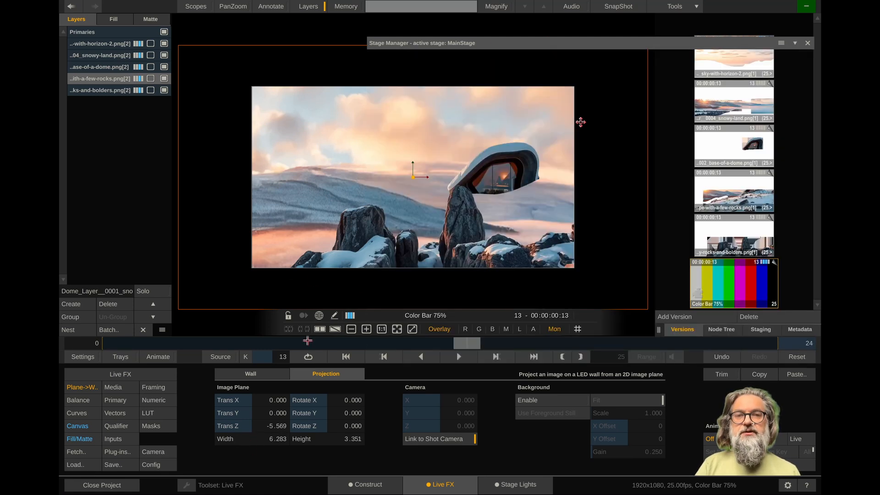
{"action": "left_click_drag", "start_coordinate": [246, 408], "coordinate": [254, 410]}
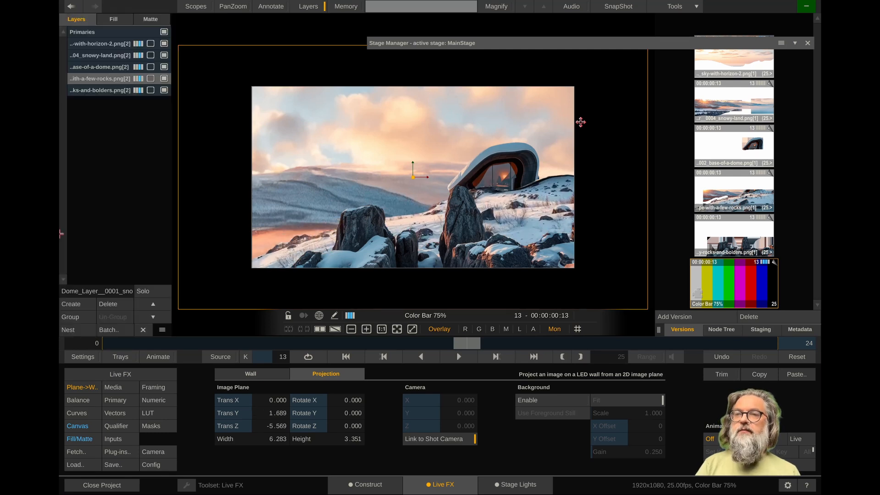
- Apply Plane->Wall to the snowy rocks and boulders layer, linked to the KaariUtrio wall and the shot camera
{"action": "left_click", "coordinate": [110, 93]}
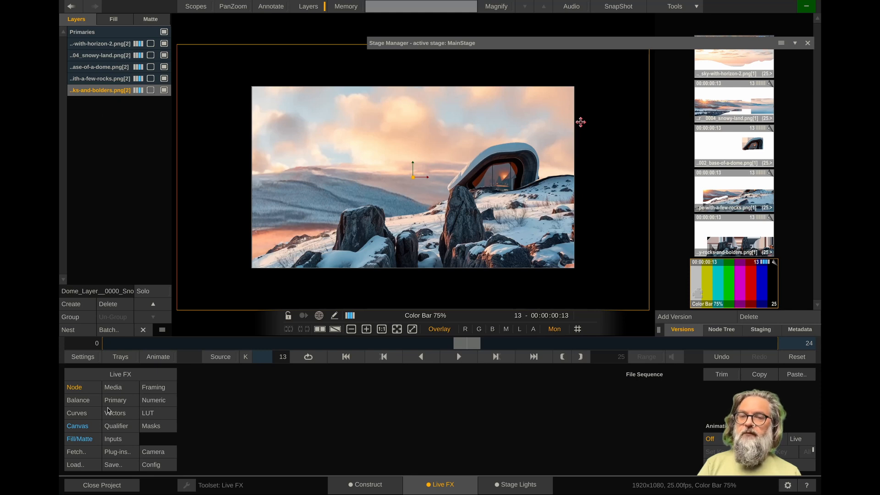
{"action": "left_click", "coordinate": [119, 453]}
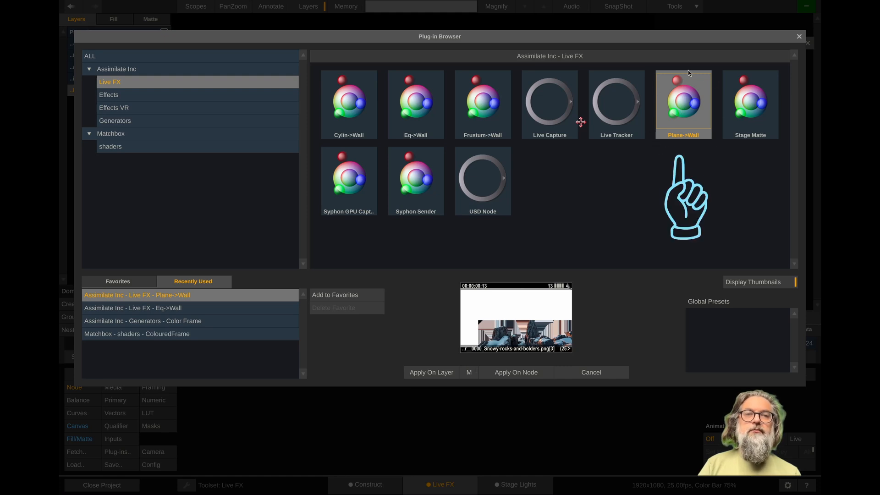
{"action": "left_click", "coordinate": [431, 372]}
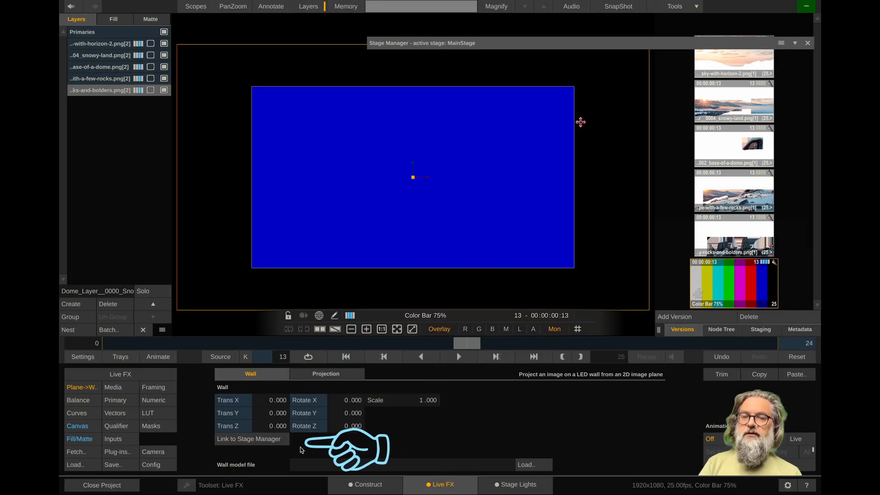
{"action": "left_click", "coordinate": [261, 439]}
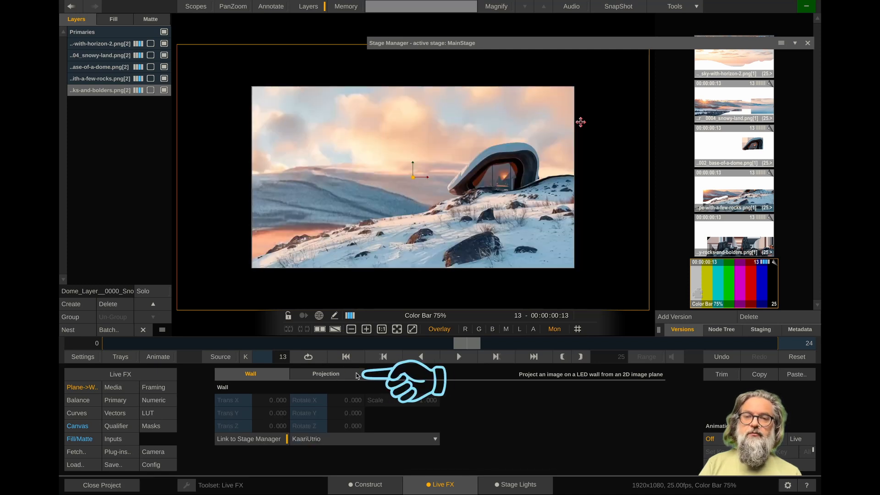
{"action": "left_click", "coordinate": [327, 374]}
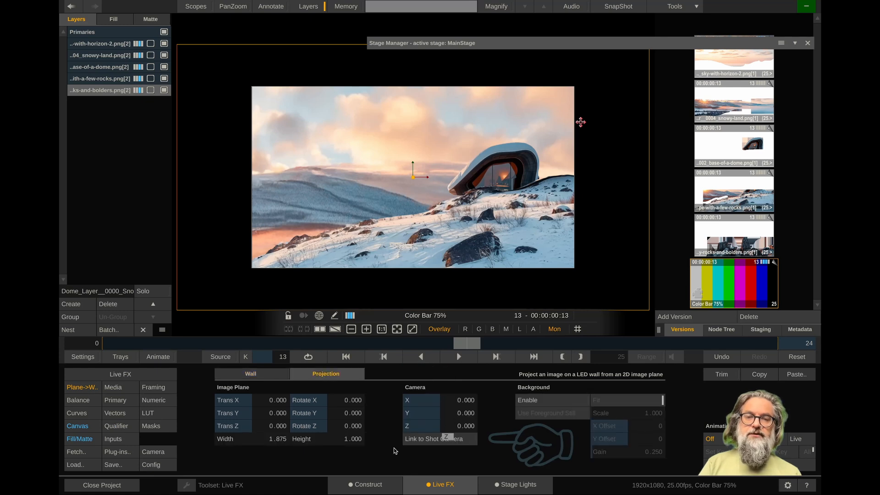
{"action": "left_click", "coordinate": [435, 440]}
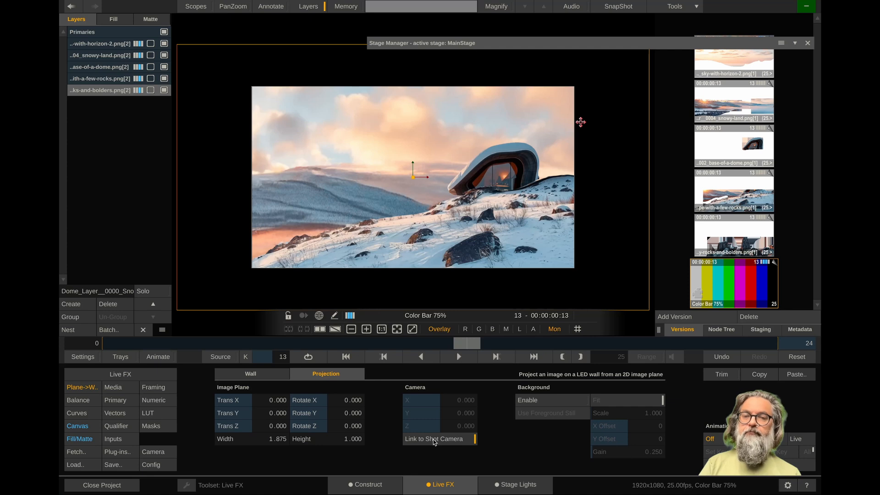
- Place the boulders' image plane at about X -0.732, Y 1.898, Z -5.306 and size it to about 6.802 by 3.628, checking depth in the Stage Manager
{"action": "left_click", "coordinate": [585, 45]}
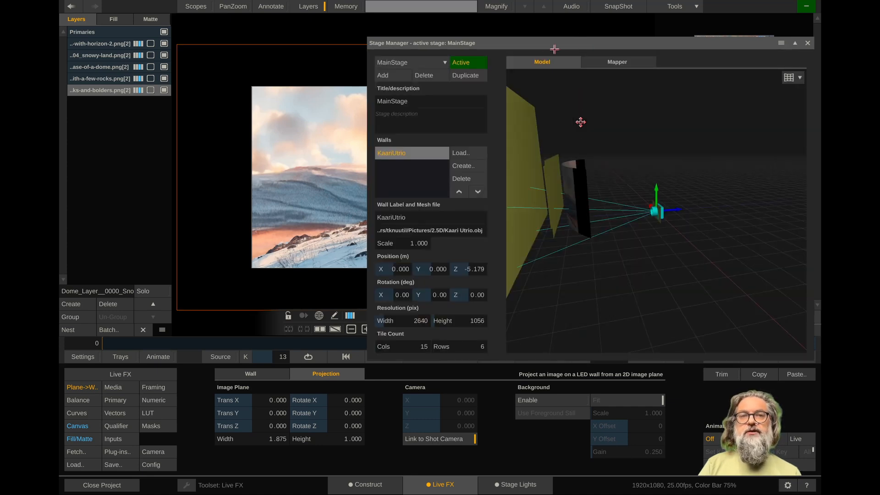
{"action": "left_click", "coordinate": [522, 47]}
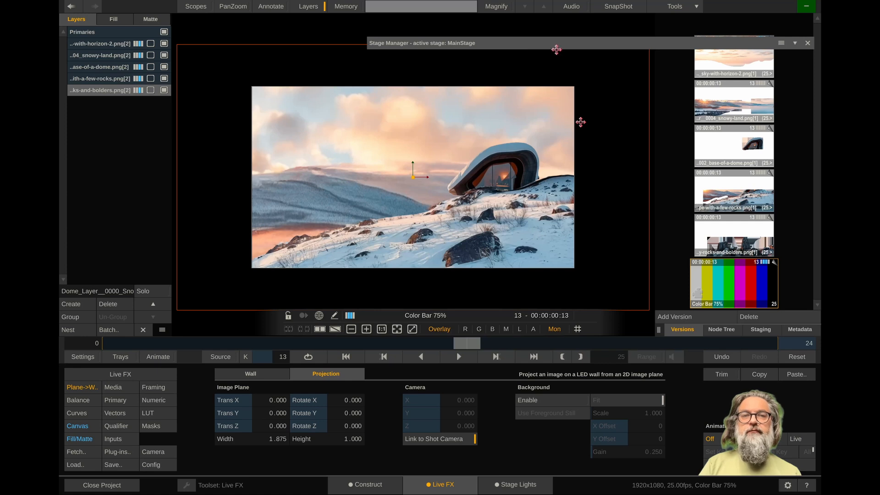
{"action": "left_click", "coordinate": [806, 43]}
{"action": "right_click", "coordinate": [653, 107]}
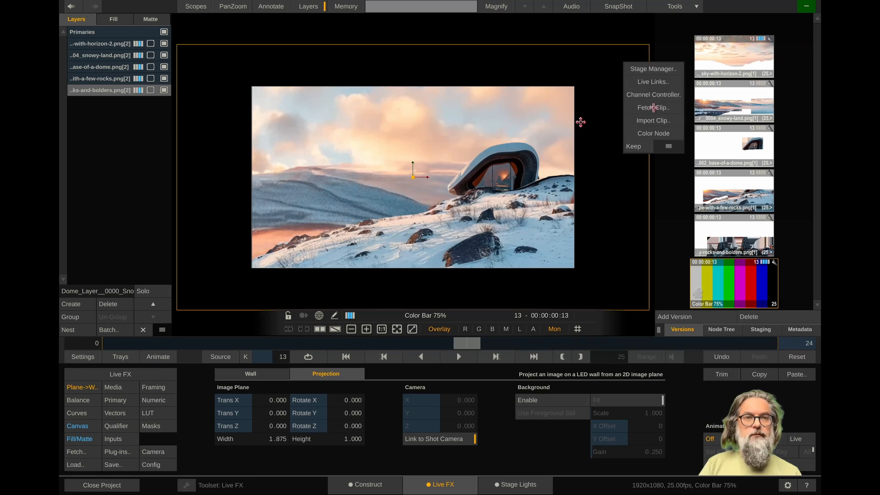
{"action": "left_click", "coordinate": [654, 72]}
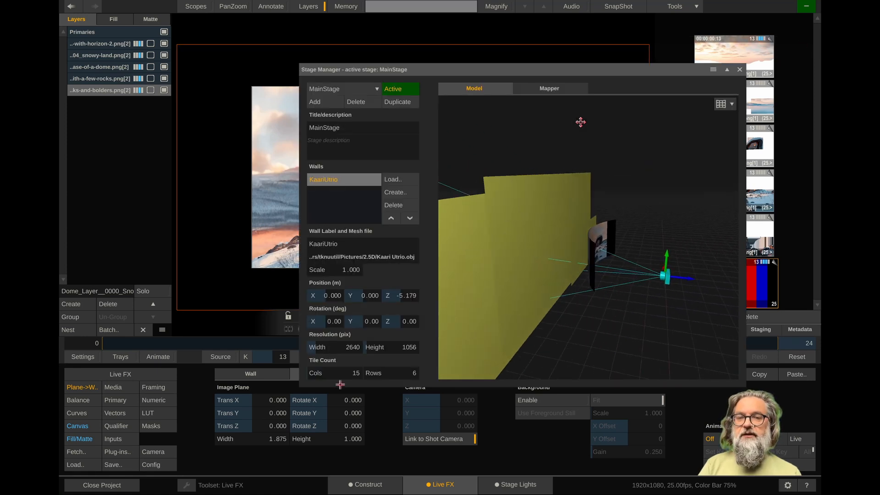
{"action": "left_click_drag", "start_coordinate": [287, 430], "coordinate": [277, 426]}
{"action": "left_click_drag", "start_coordinate": [531, 310], "coordinate": [562, 301]}
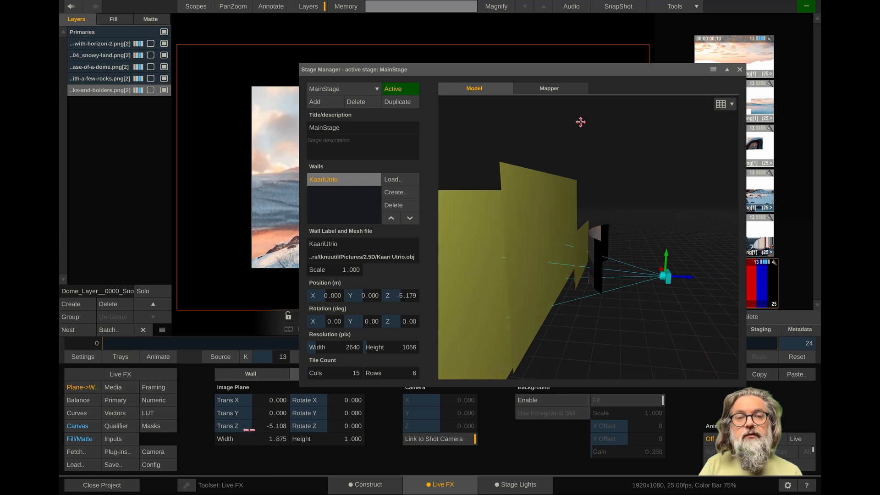
{"action": "left_click_drag", "start_coordinate": [247, 442], "coordinate": [245, 441]}
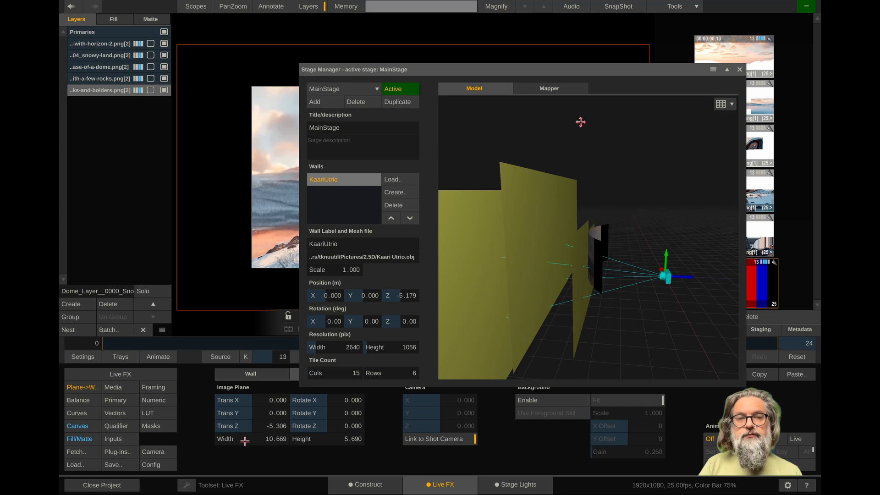
{"action": "double_click", "coordinate": [446, 68]}
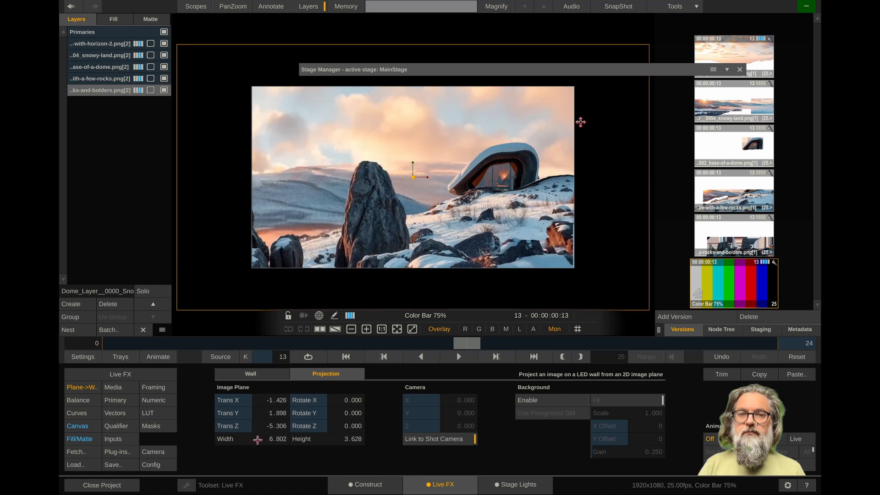
{"action": "left_click_drag", "start_coordinate": [259, 402], "coordinate": [259, 402]}
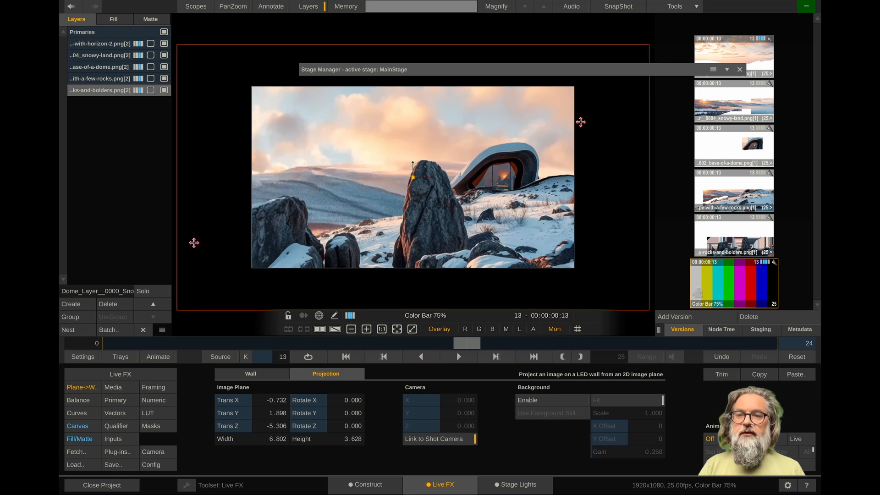
- Activate the shot camera and offset it by about 0.256 on X and 0.070 on Y, inspecting the projection on the stage model
{"action": "left_click", "coordinate": [817, 185]}
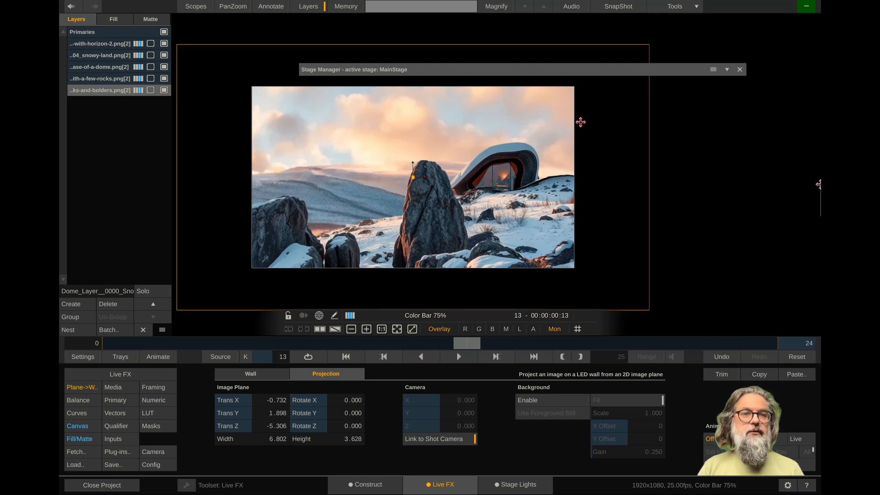
{"action": "left_click", "coordinate": [160, 453]}
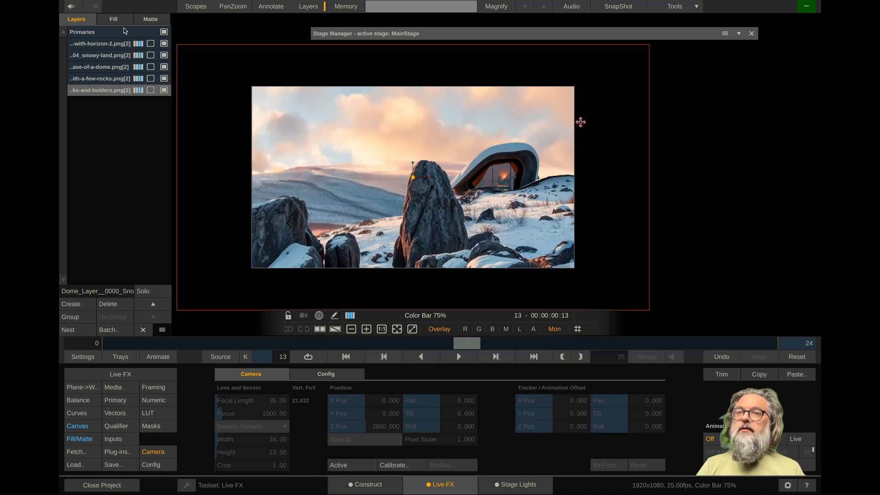
{"action": "left_click", "coordinate": [355, 464]}
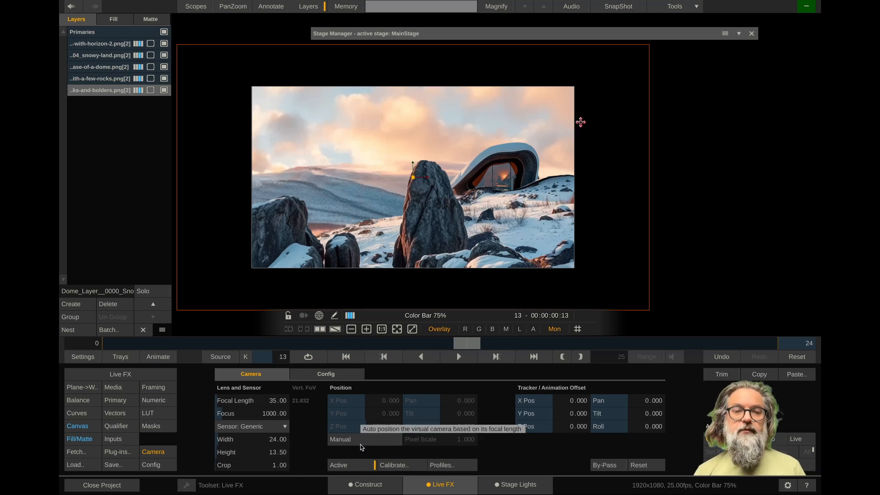
{"action": "mouse_move", "coordinate": [554, 400]}
{"action": "left_mouse_down"}
{"action": "mouse_move", "coordinate": [538, 400]}
{"action": "mouse_move", "coordinate": [567, 400]}
{"action": "mouse_move", "coordinate": [548, 413]}
{"action": "left_mouse_up"}
{"action": "left_click_drag", "start_coordinate": [592, 226], "coordinate": [598, 206]}
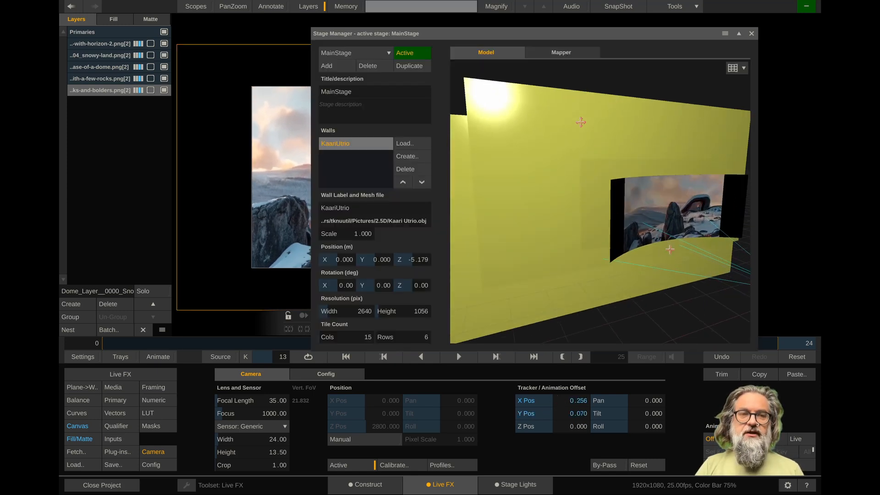
{"action": "left_click_drag", "start_coordinate": [684, 284], "coordinate": [592, 169]}
{"action": "scroll", "coordinate": [592, 169], "scroll_direction": "up", "scroll_amount": 3}
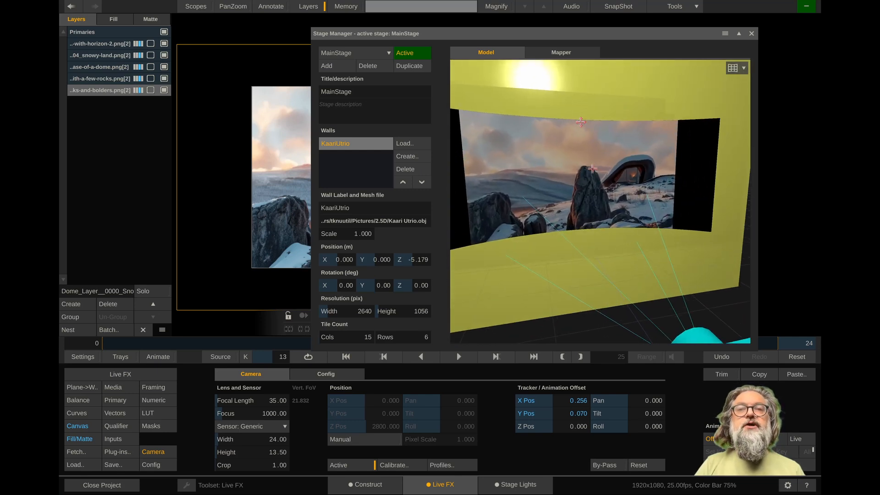
- From the Stage Manager's camera view, raise the camera's Y offset to about 1.443 and shorten its focal length to about 26.72
{"action": "left_click", "coordinate": [740, 69]}
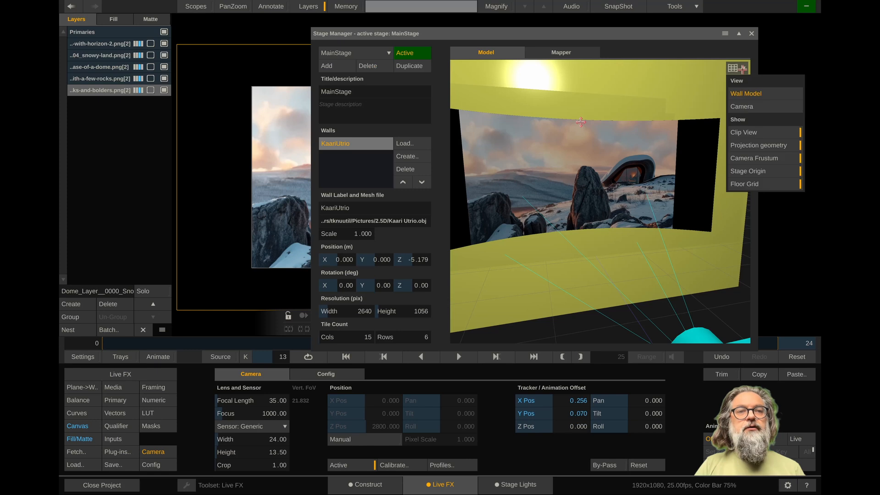
{"action": "left_click", "coordinate": [752, 106]}
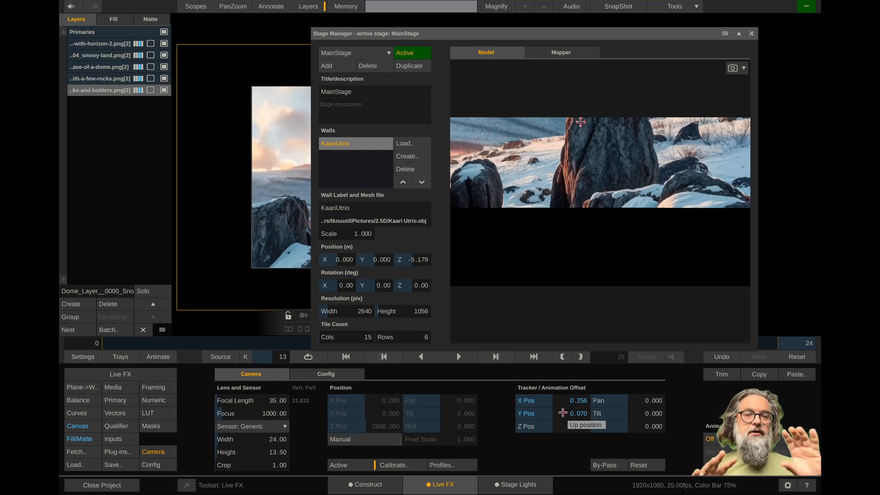
{"action": "mouse_move", "coordinate": [563, 413]}
{"action": "left_mouse_down"}
{"action": "mouse_move", "coordinate": [592, 421]}
{"action": "mouse_move", "coordinate": [563, 413]}
{"action": "left_mouse_up"}
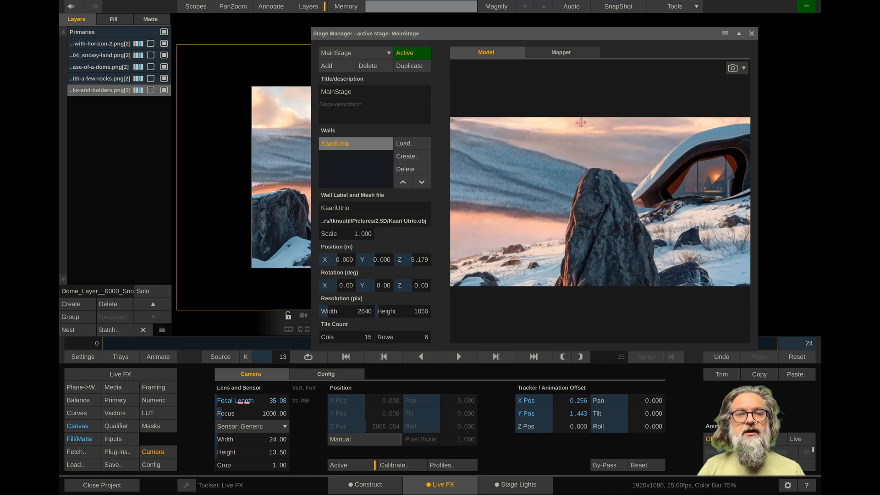
{"action": "left_click_drag", "start_coordinate": [243, 403], "coordinate": [208, 403]}
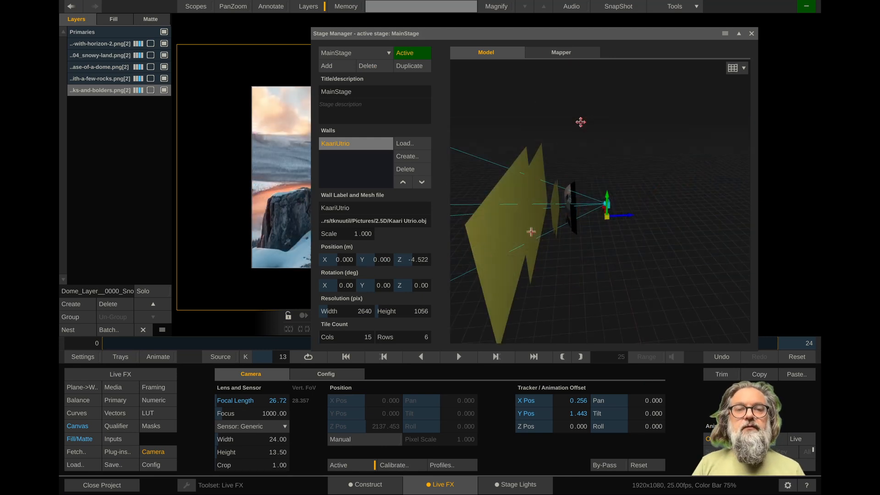
- Collapse the Stage Manager and lower the camera's Y offset to about 1.218, watching the parallax in the projected image
{"action": "double_click", "coordinate": [609, 34]}
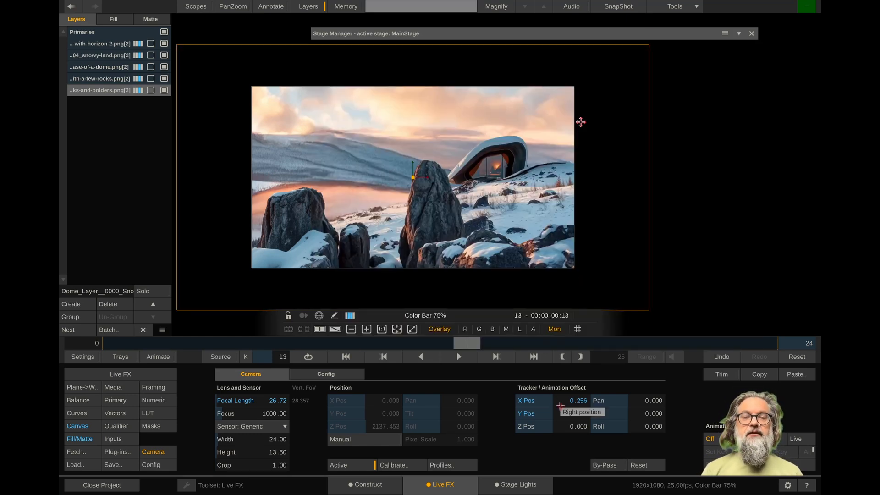
{"action": "left_click_drag", "start_coordinate": [552, 410], "coordinate": [557, 410]}
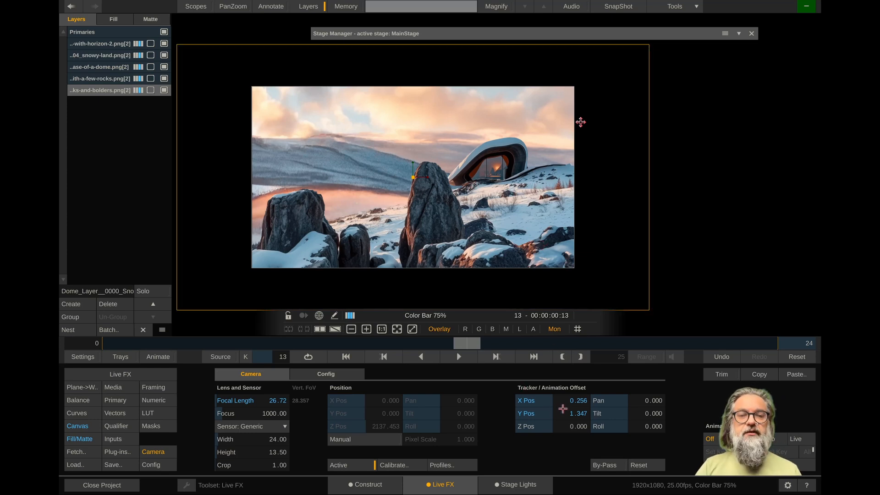
{"action": "left_click_drag", "start_coordinate": [555, 413], "coordinate": [555, 409]}
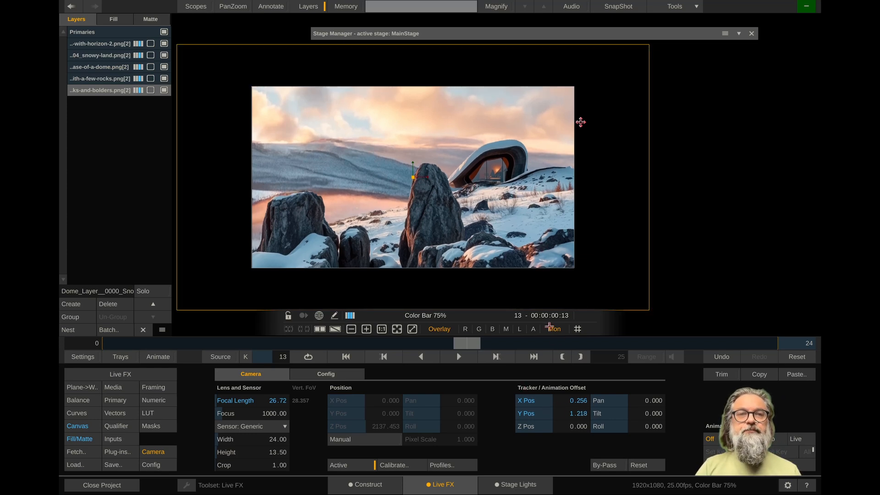
- In the Stage Manager's camera view, adjust the camera offset to about X 0.023 and Y 1.292, with pan 0.341 and tilt 2.376
{"action": "left_click", "coordinate": [739, 33]}
{"action": "left_click", "coordinate": [736, 68]}
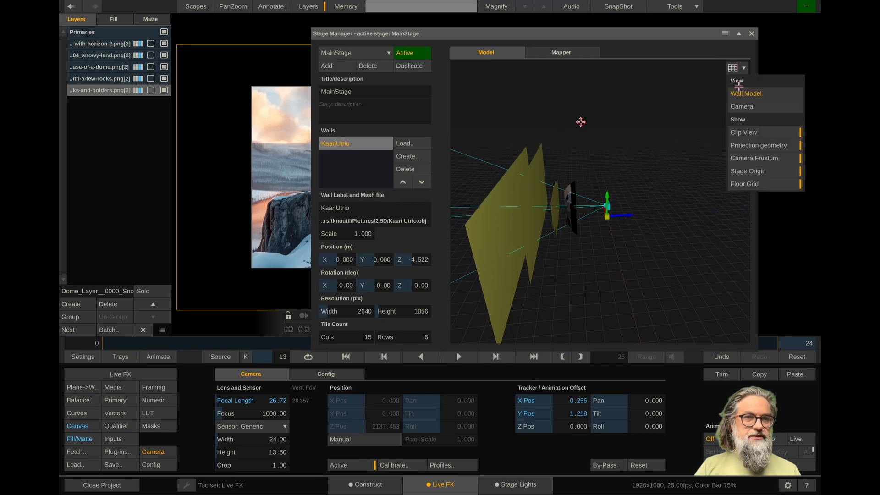
{"action": "left_click", "coordinate": [744, 101]}
{"action": "mouse_move", "coordinate": [563, 401]}
{"action": "left_mouse_down"}
{"action": "mouse_move", "coordinate": [590, 403]}
{"action": "mouse_move", "coordinate": [577, 405]}
{"action": "left_mouse_up"}
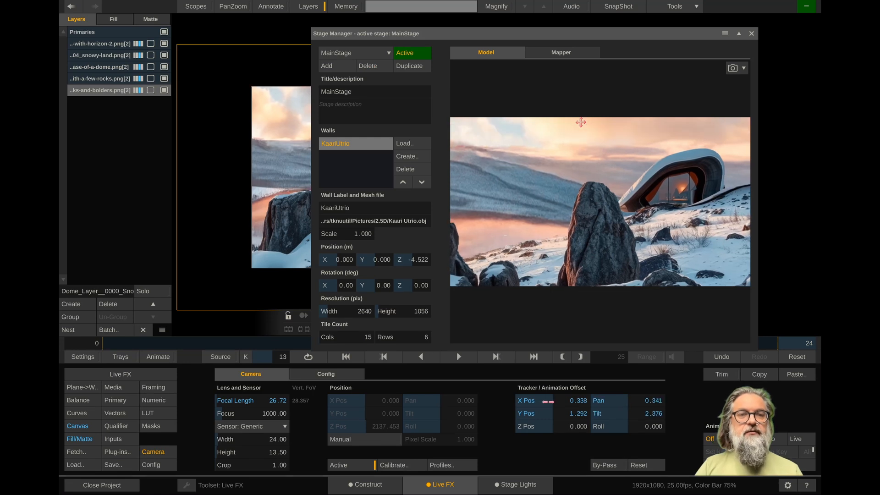
{"action": "left_click_drag", "start_coordinate": [548, 402], "coordinate": [548, 402]}
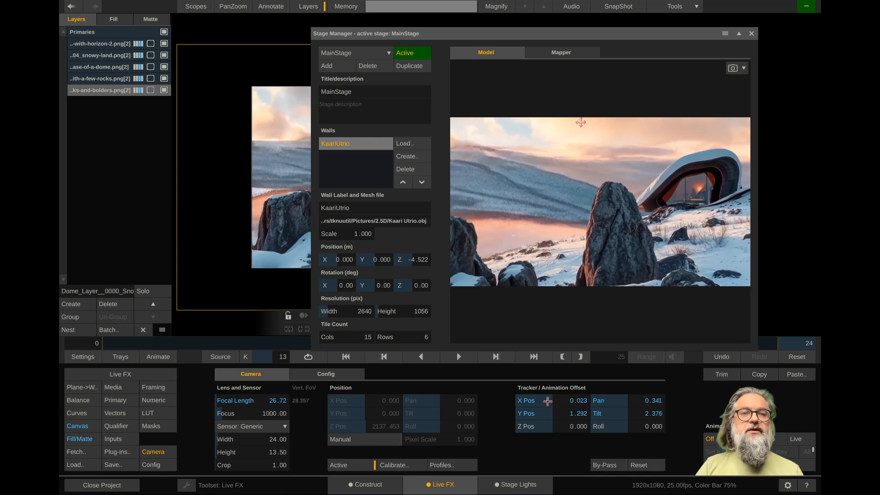
{"action": "double_click", "coordinate": [591, 36]}
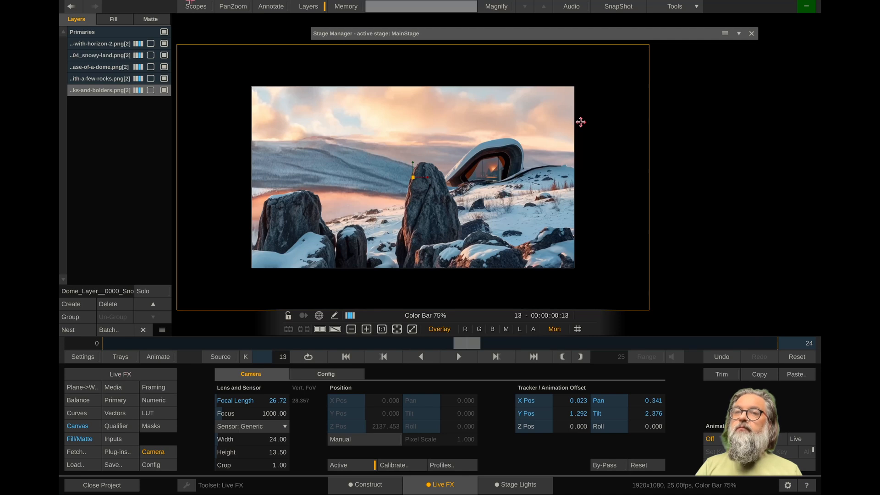
- Set the image plane's Z translation to -10 for the snowy landscape with a few rocks layer
{"action": "left_click", "coordinate": [113, 88]}
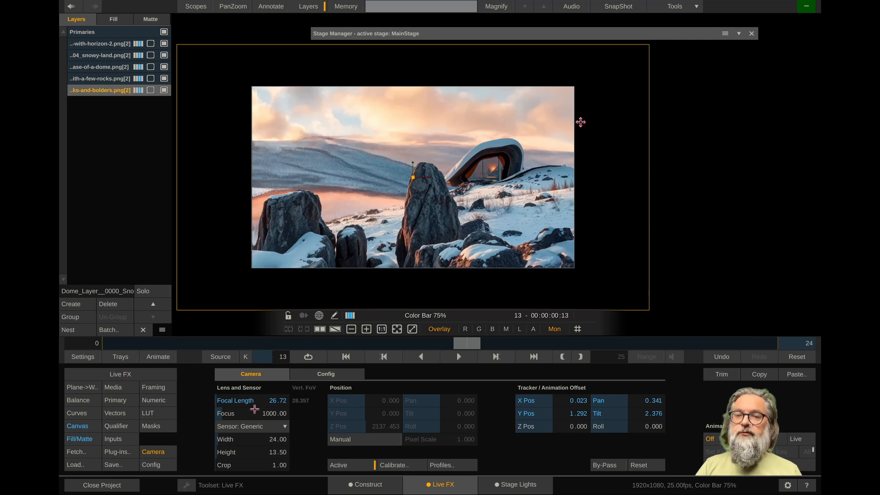
{"action": "left_click", "coordinate": [79, 388]}
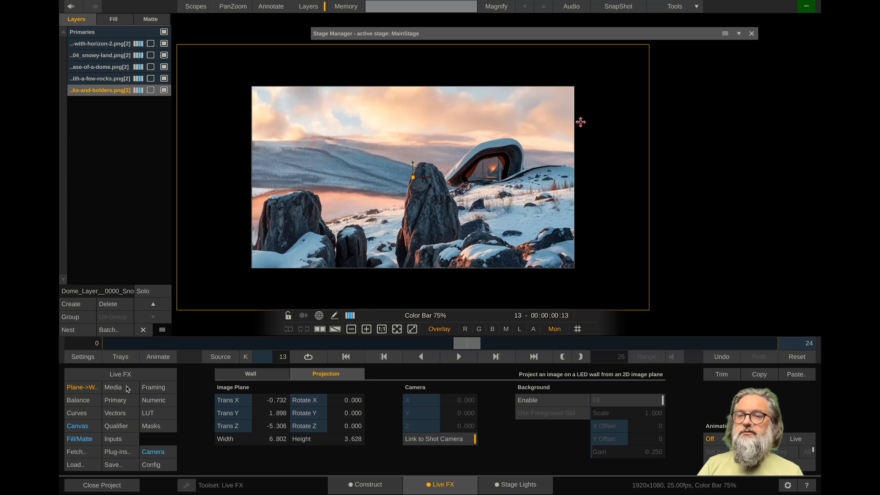
{"action": "left_click", "coordinate": [111, 79]}
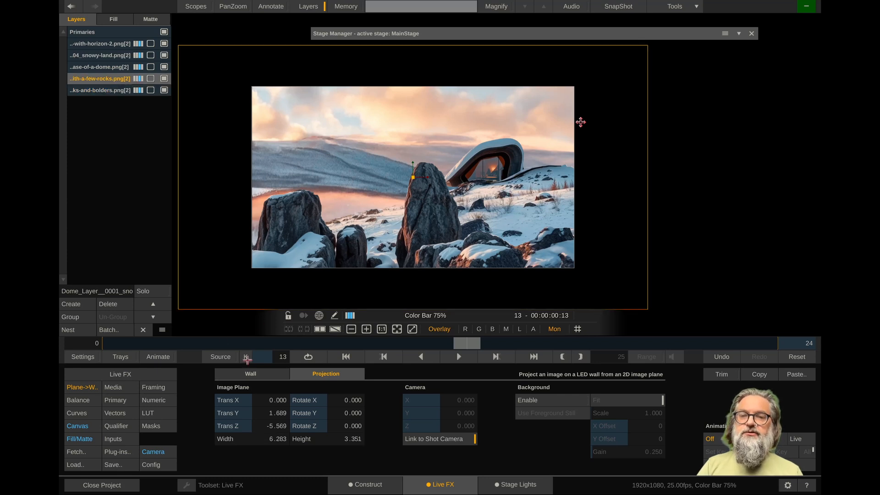
{"action": "left_click", "coordinate": [273, 426]}
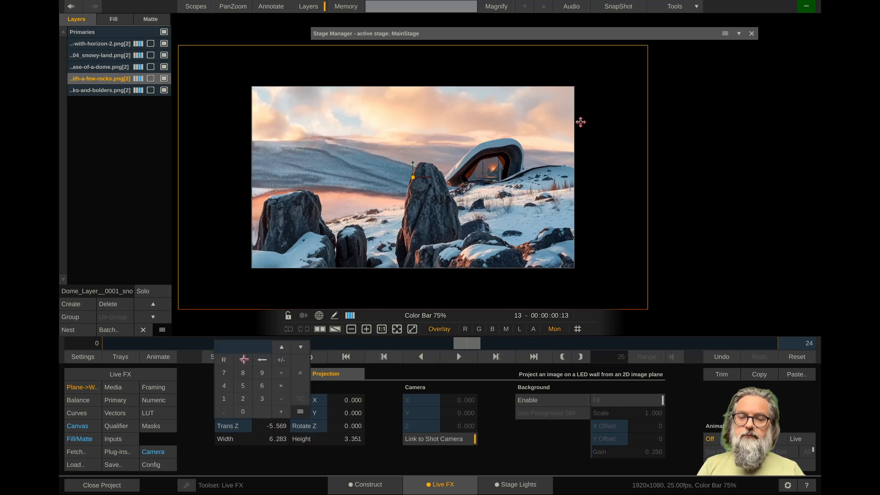
{"action": "left_click", "coordinate": [279, 360]}
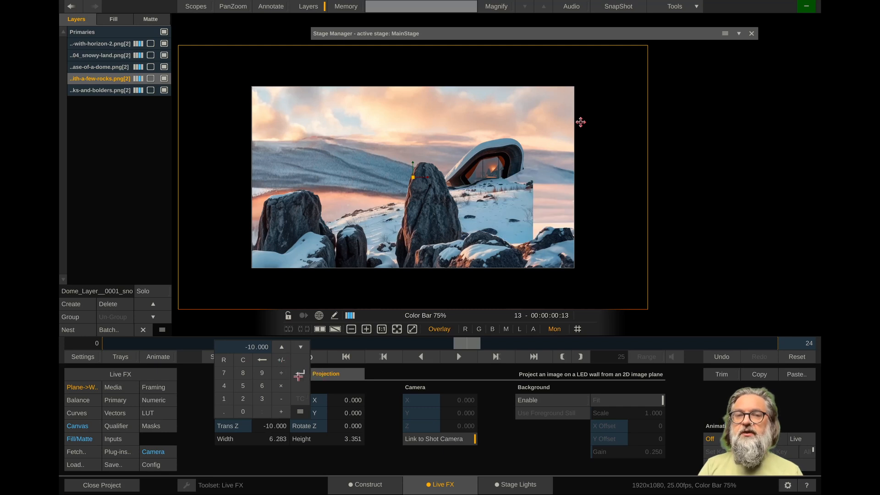
- Enlarge the few-rocks layer's image plane to width 11.102, raise its Y translation to 2.213, and select the base-of-a-dome layer
{"action": "left_click", "coordinate": [298, 375]}
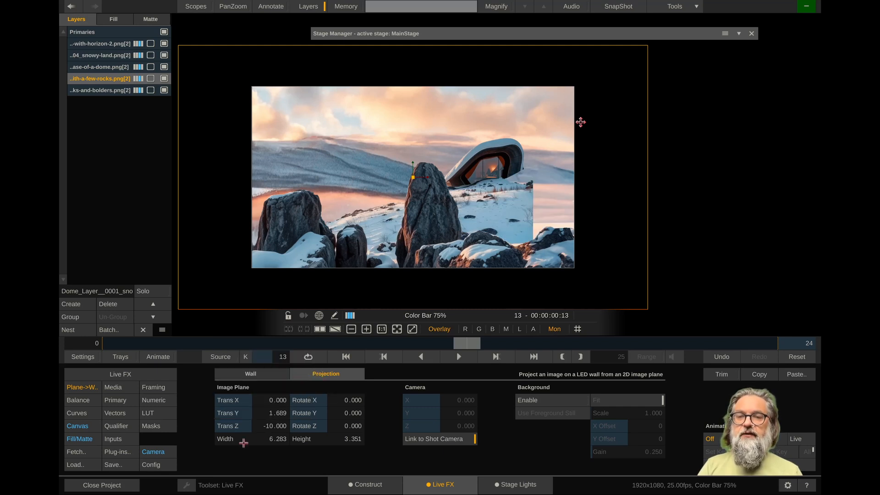
{"action": "left_click_drag", "start_coordinate": [241, 443], "coordinate": [242, 444]}
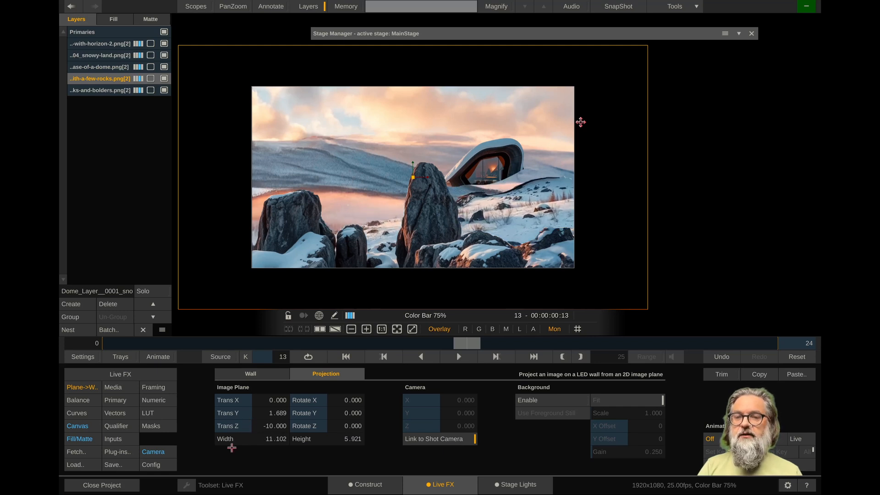
{"action": "left_click_drag", "start_coordinate": [249, 412], "coordinate": [250, 412]}
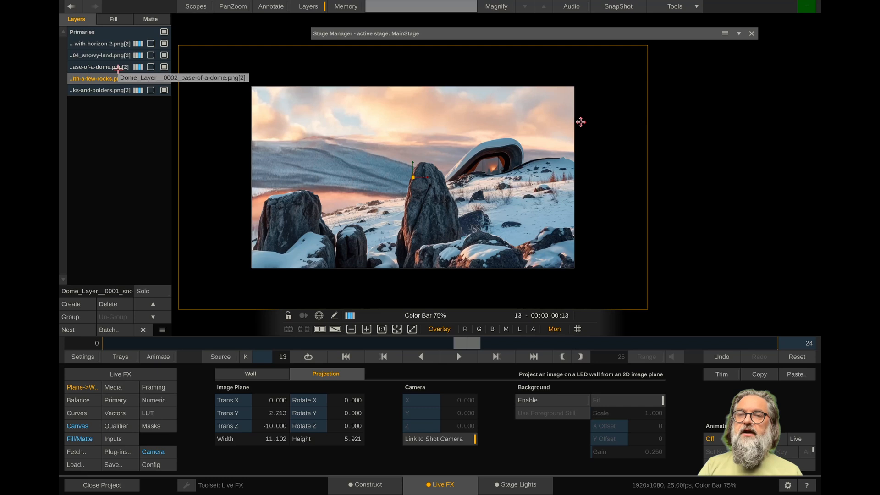
{"action": "left_click", "coordinate": [118, 68]}
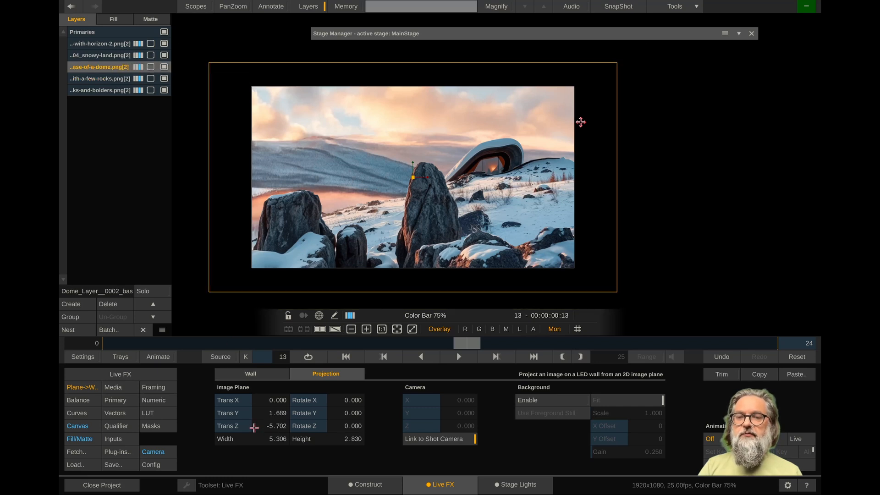
{"action": "left_click", "coordinate": [267, 425]}
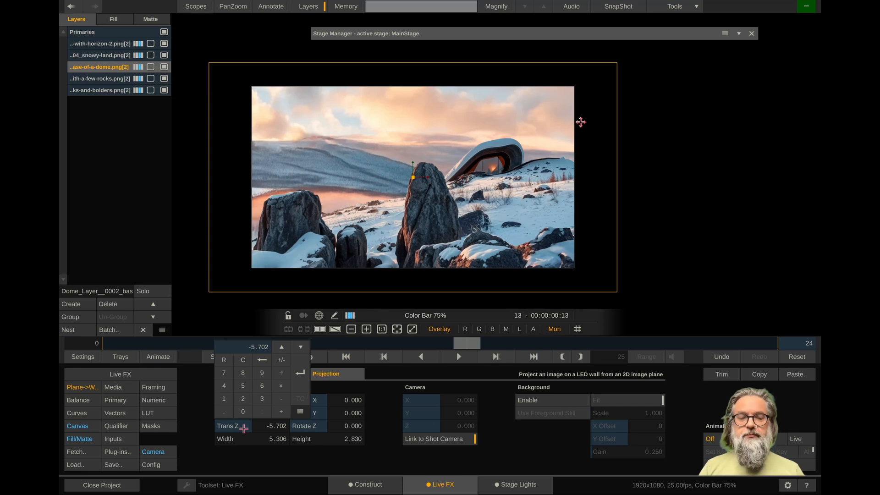
{"action": "type", "text": "-11"}
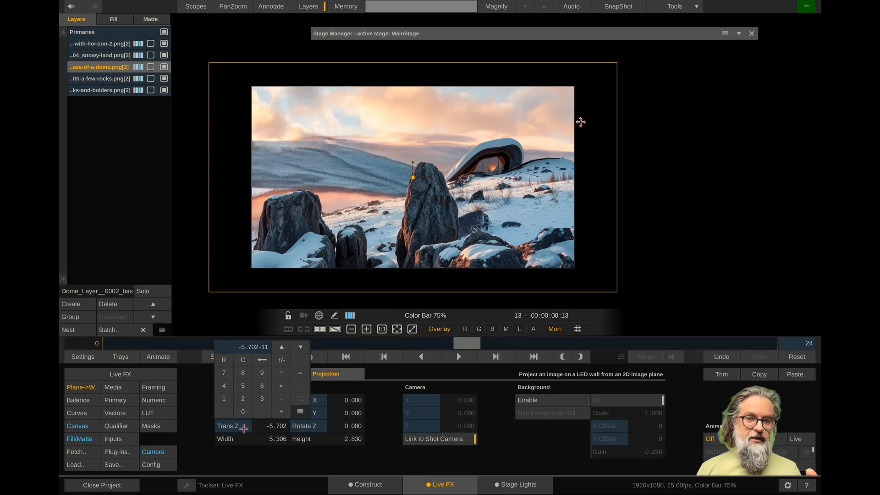
{"action": "key", "text": "Return"}
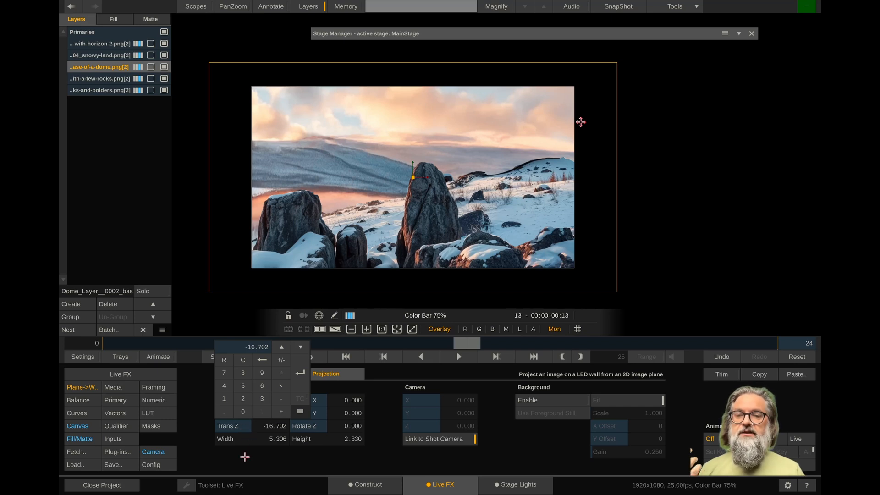
{"action": "key", "text": "Escape"}
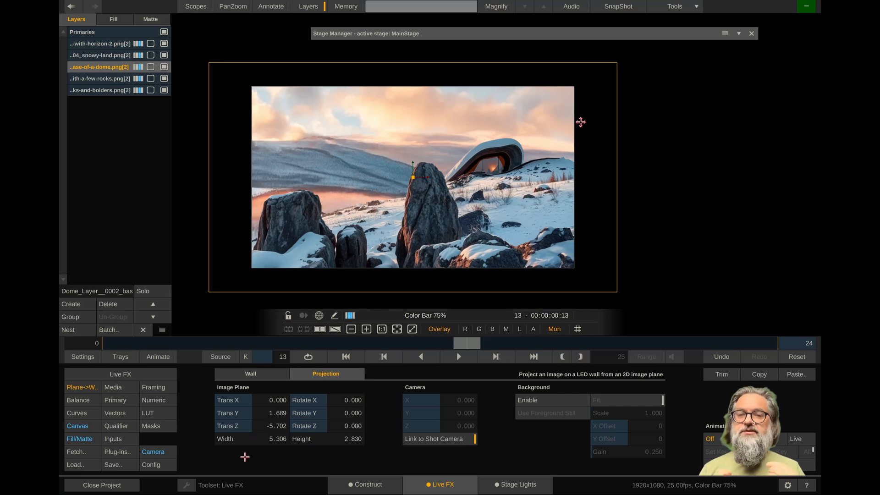
- Set the base-of-a-dome layer's image plane to Z translation -11, width 12.056 and Y translation 2.484
{"action": "left_click", "coordinate": [238, 426]}
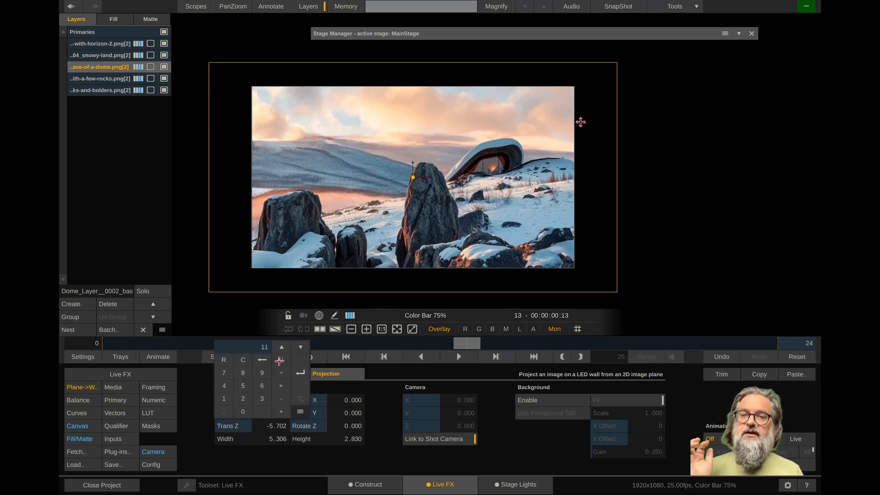
{"action": "left_click", "coordinate": [279, 361]}
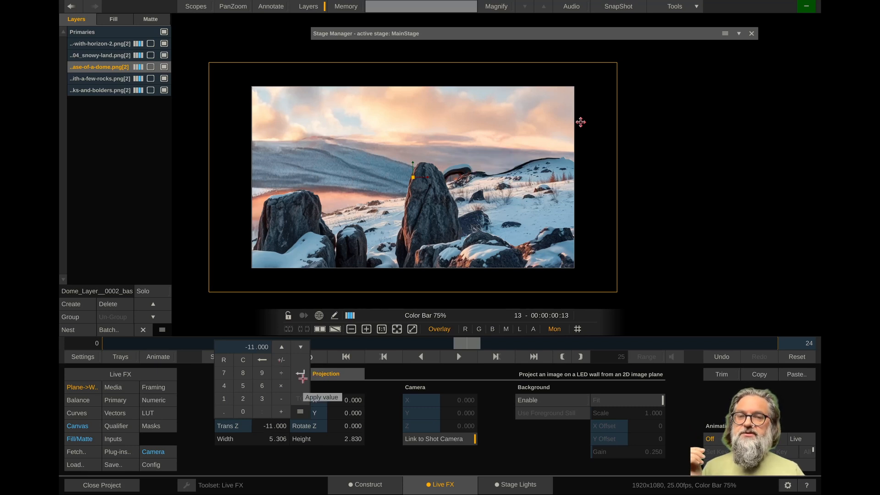
{"action": "left_click", "coordinate": [301, 376]}
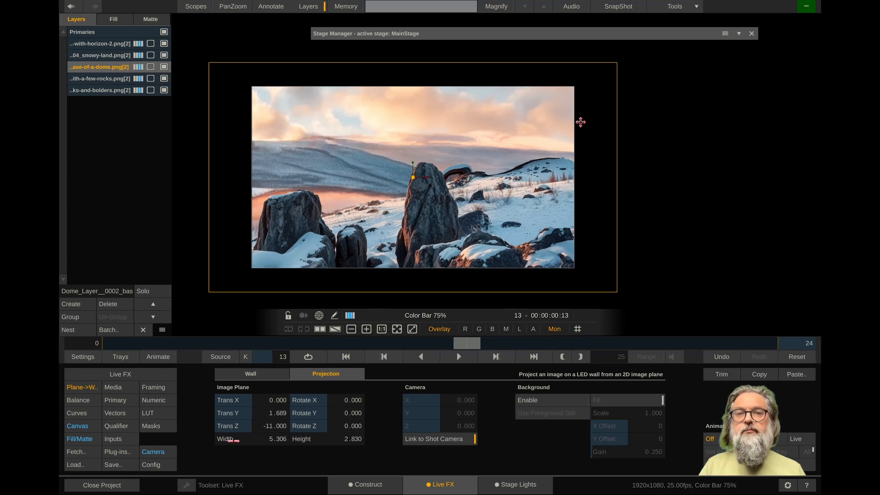
{"action": "left_click_drag", "start_coordinate": [234, 440], "coordinate": [244, 413]}
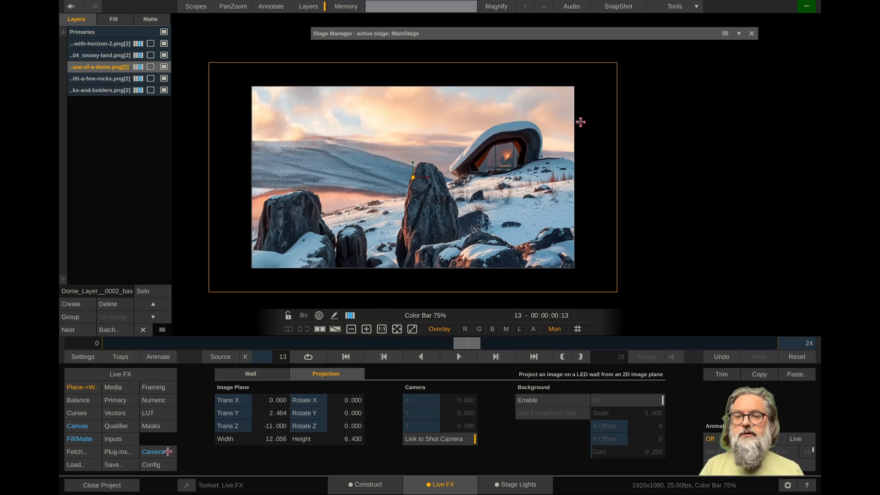
- Expand the Stage Manager and vary the camera's X offset to test the parallax between the dome and rock layers
{"action": "left_click", "coordinate": [677, 34]}
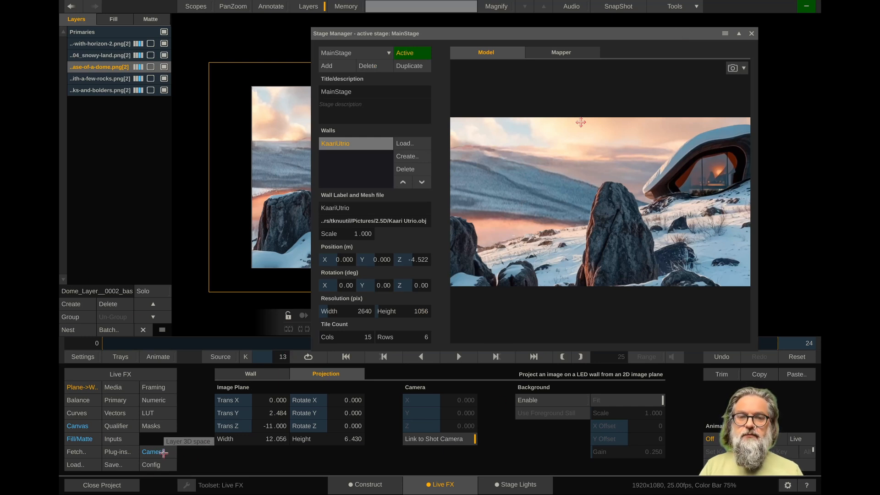
{"action": "left_click", "coordinate": [164, 453]}
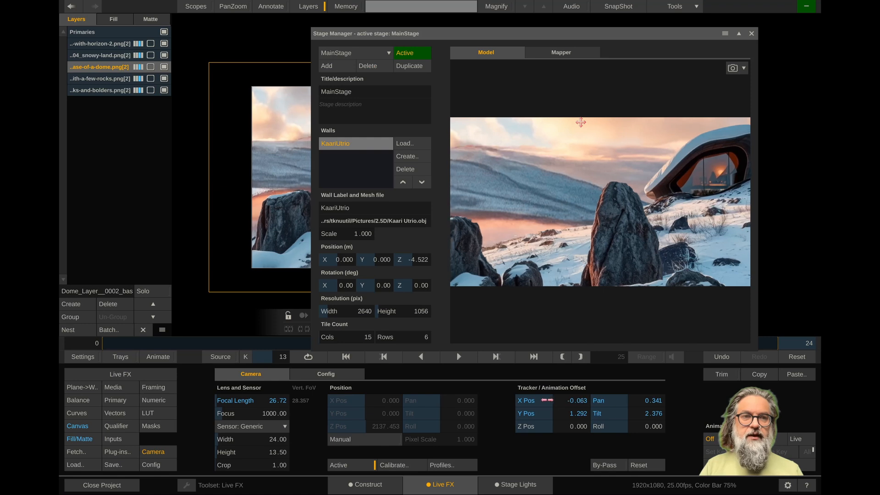
{"action": "left_click_drag", "start_coordinate": [548, 400], "coordinate": [549, 400]}
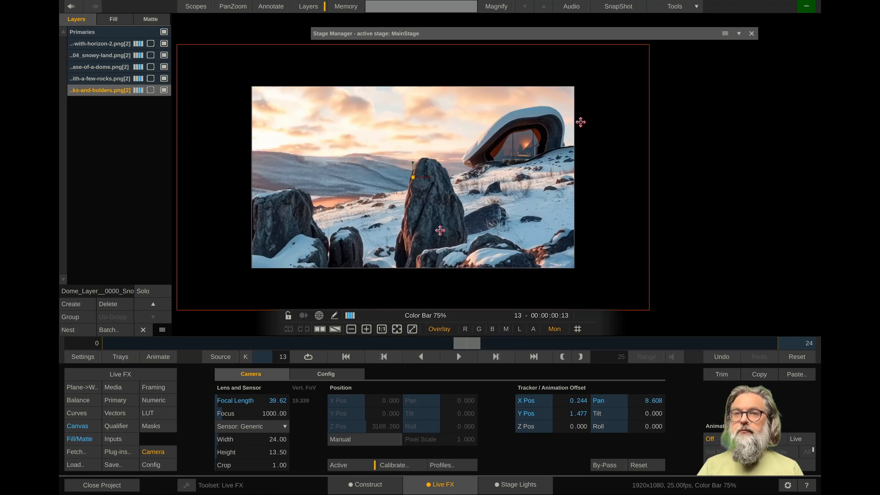
- Shrink and reposition the foreground rocks-and-boulders layer, and nudge the layer with a few rocks slightly up and to the right
{"action": "left_click_drag", "start_coordinate": [440, 231], "coordinate": [472, 240]}
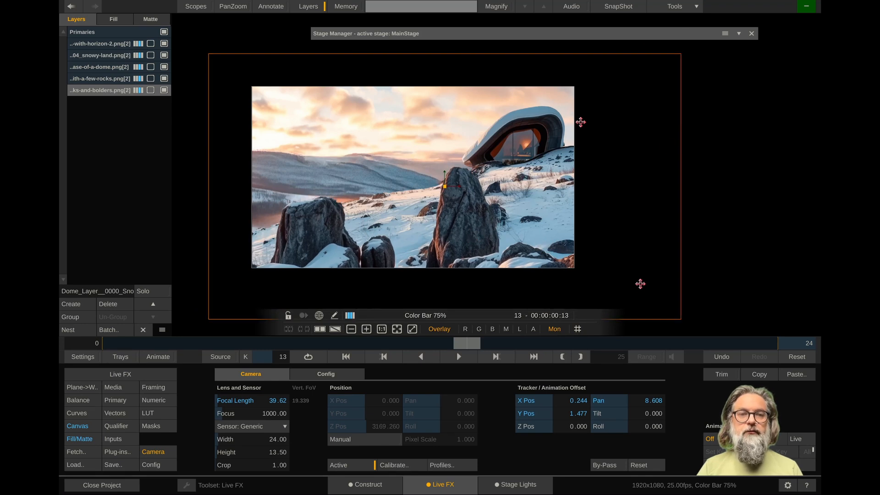
{"action": "left_click_drag", "start_coordinate": [682, 320], "coordinate": [614, 273]}
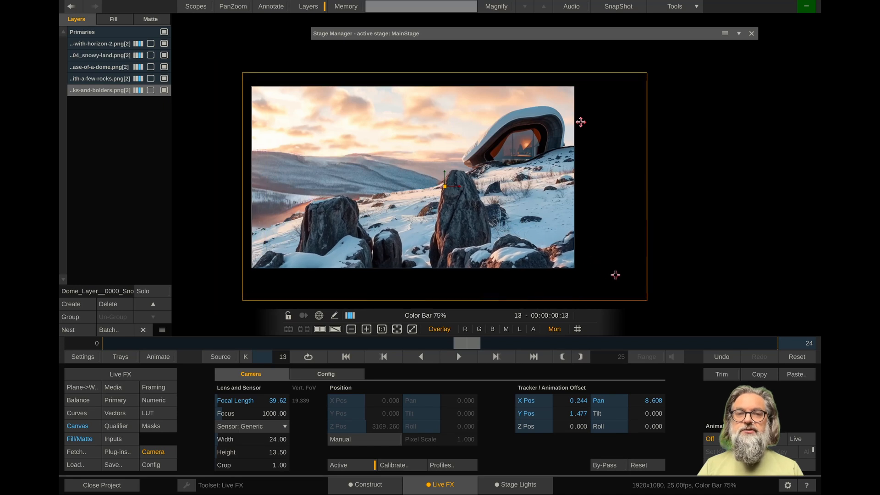
{"action": "left_click_drag", "start_coordinate": [473, 216], "coordinate": [463, 214]}
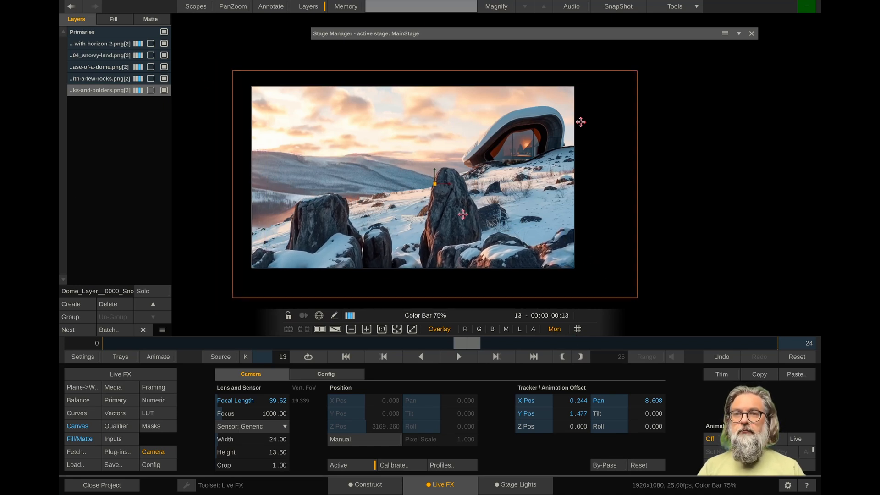
{"action": "left_click", "coordinate": [114, 79]}
{"action": "left_click_drag", "start_coordinate": [527, 197], "coordinate": [548, 186]}
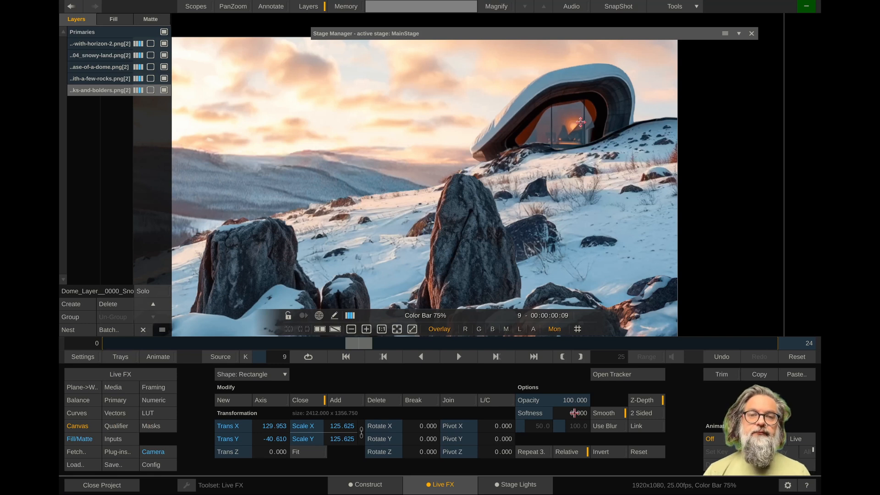
- Enable Use Blur on the rocks-and-boulders layer's canvas and try softness values of 20 and 100
{"action": "mouse_move", "coordinate": [60, 203]}
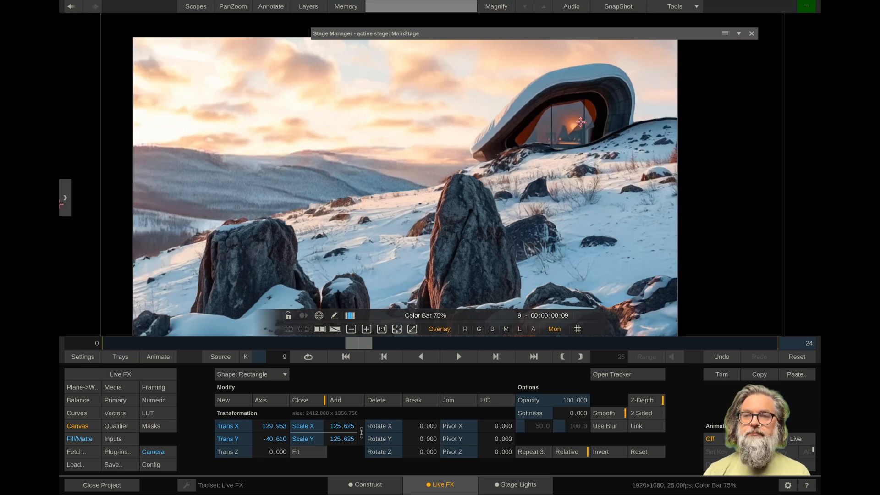
{"action": "mouse_move", "coordinate": [61, 255]}
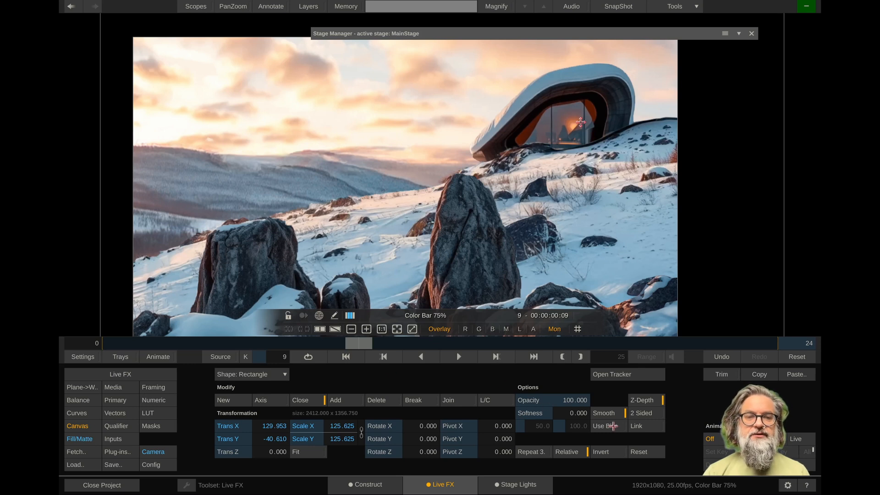
{"action": "left_click", "coordinate": [568, 413]}
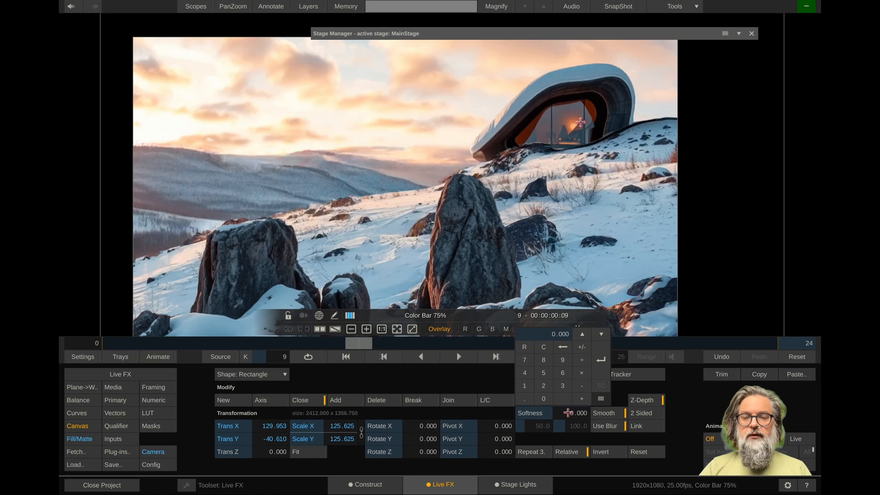
{"action": "type", "text": "20"}
{"action": "key", "text": "Return"}
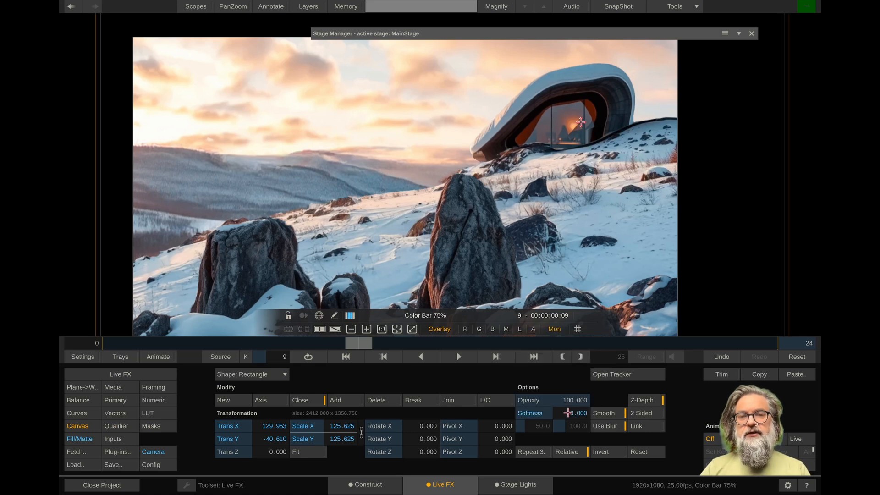
{"action": "left_click", "coordinate": [568, 413]}
{"action": "type", "text": "100"}
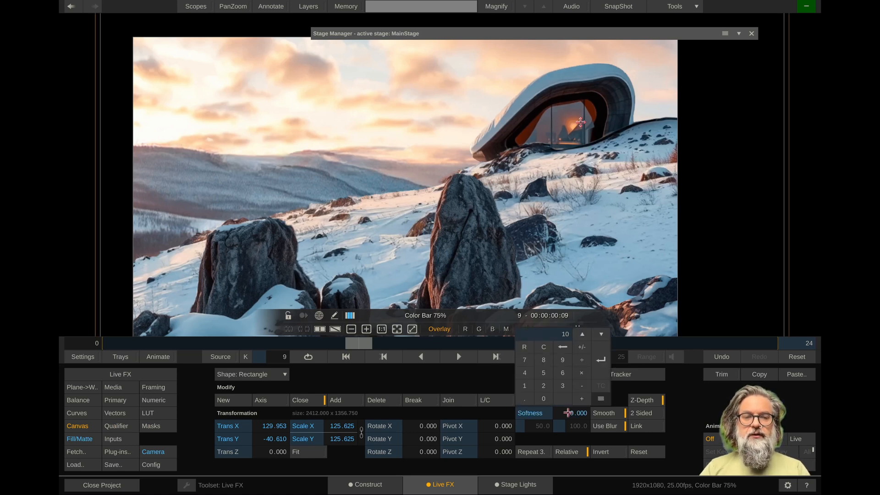
{"action": "key", "text": "Return"}
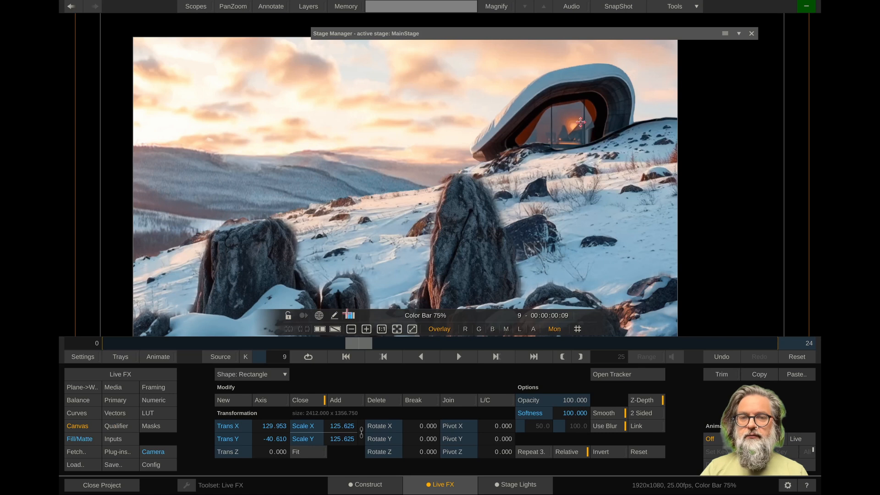
- Set the rocks-and-boulders canvas softness to 200 and disable Use Blur
{"action": "left_click", "coordinate": [578, 414]}
{"action": "type", "text": "200"}
{"action": "key", "text": "Return"}
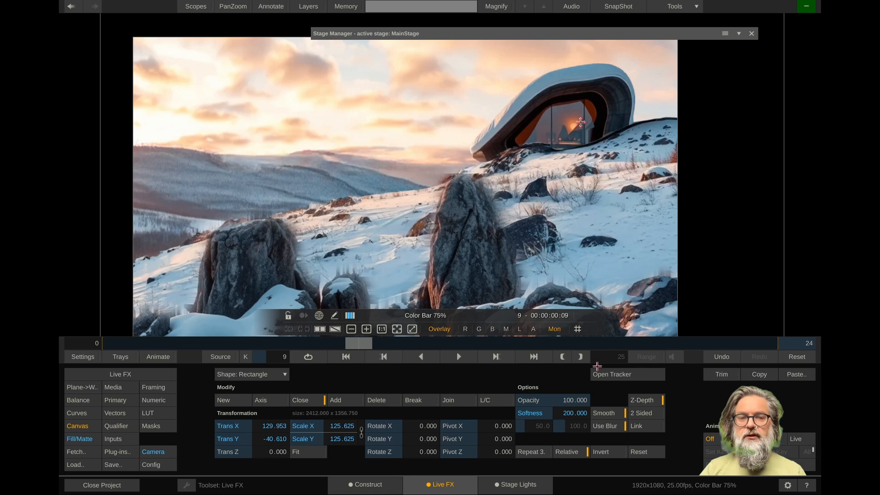
{"action": "left_click", "coordinate": [611, 426]}
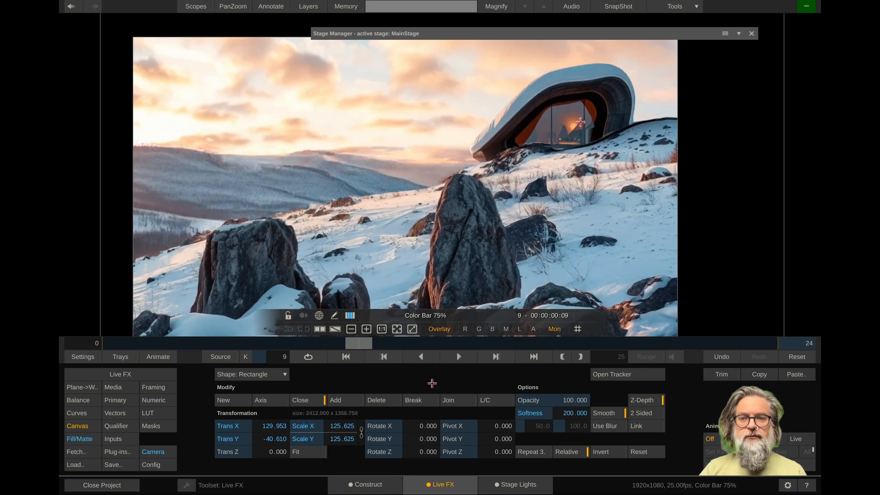
- Set the fill blur of the rocks-and-boulders layer to 10
{"action": "left_click", "coordinate": [87, 439]}
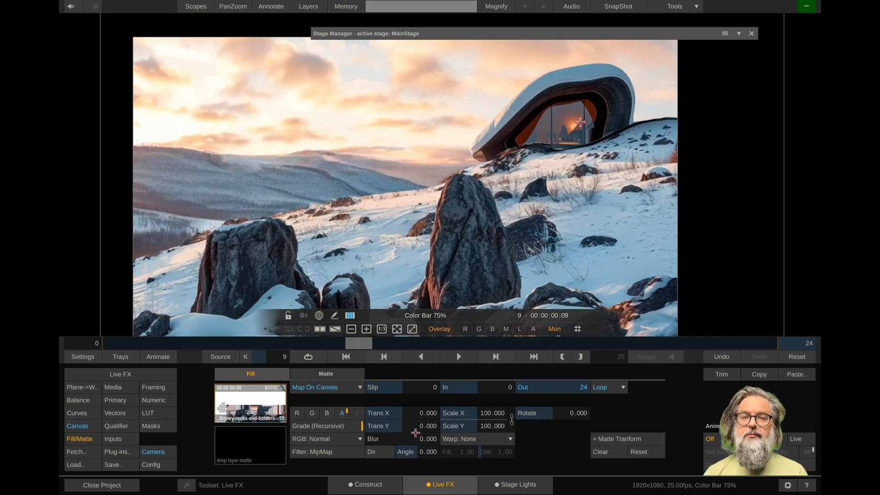
{"action": "left_click", "coordinate": [394, 439]}
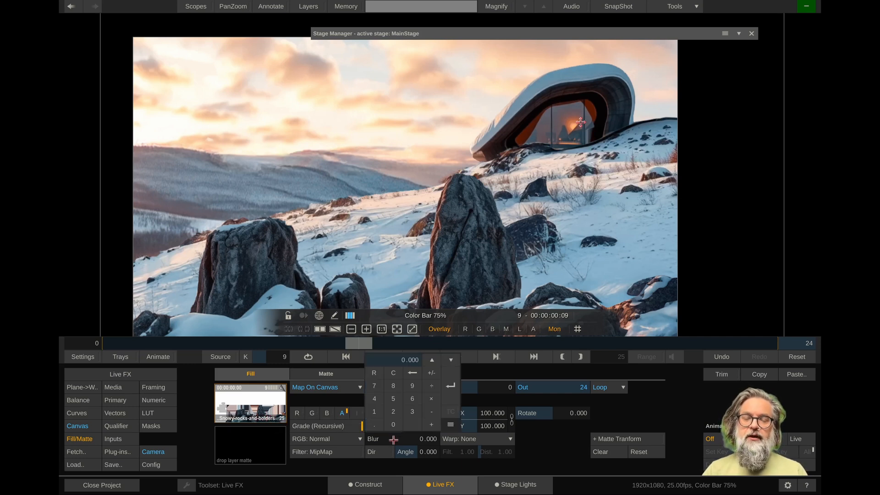
{"action": "type", "text": "10"}
{"action": "key", "text": "Return"}
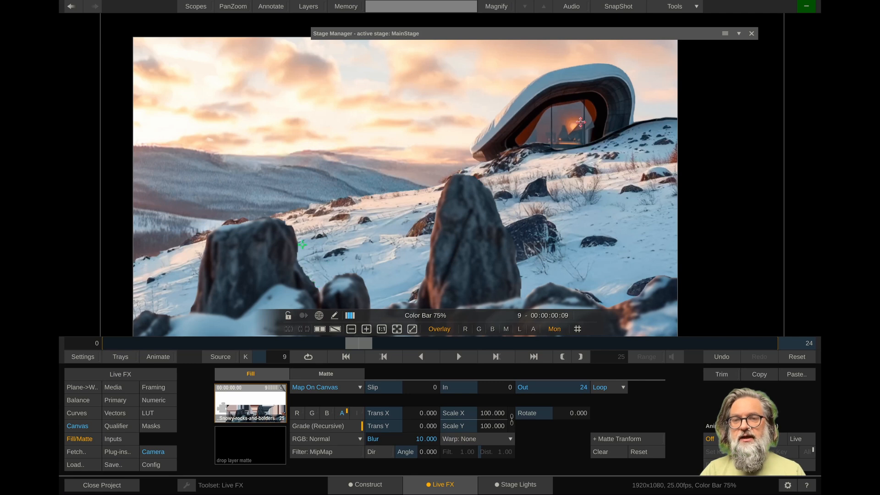
- Set the matte blur of the rocks-and-boulders layer to 10 to match its fill
{"action": "left_click", "coordinate": [315, 375]}
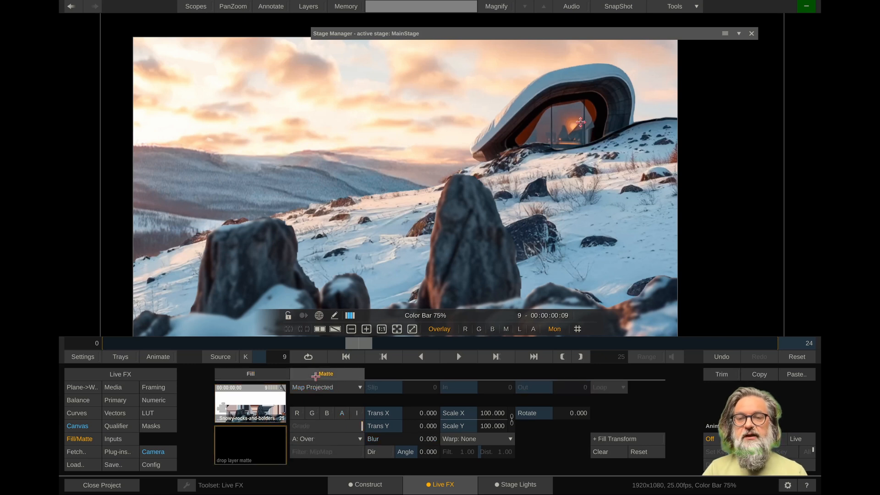
{"action": "left_click", "coordinate": [396, 440]}
{"action": "type", "text": "10"}
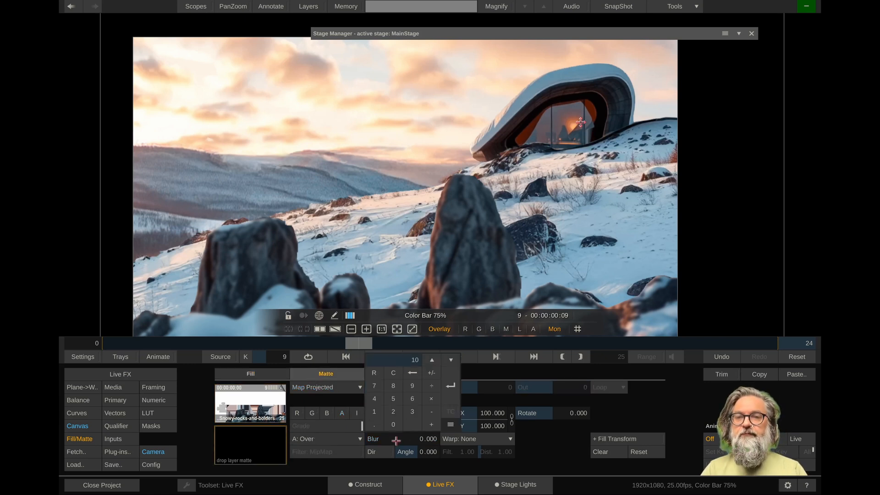
{"action": "key", "text": "Return"}
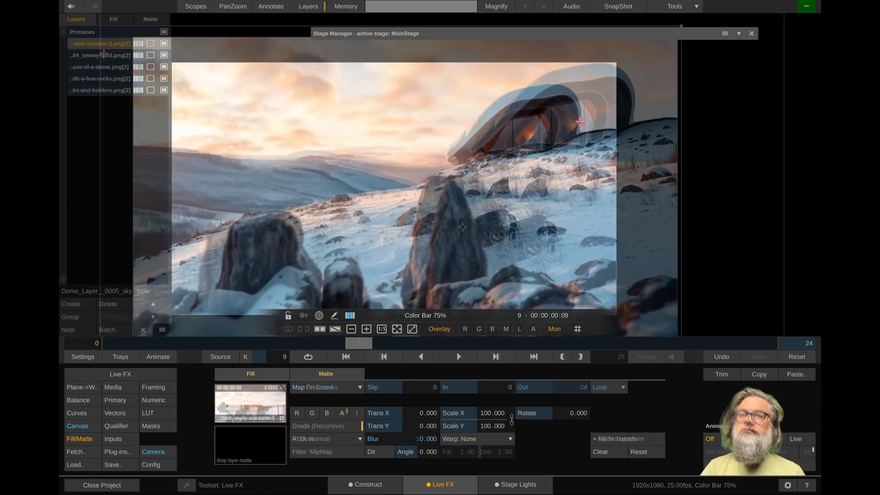
- Set the fill blur of the distant 04_snowy-land layer to 8
{"action": "left_click", "coordinate": [104, 55]}
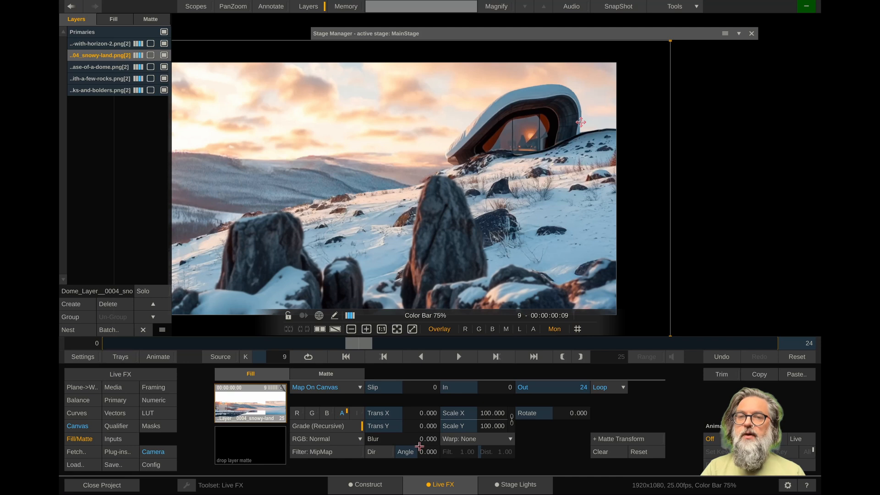
{"action": "left_click", "coordinate": [391, 441]}
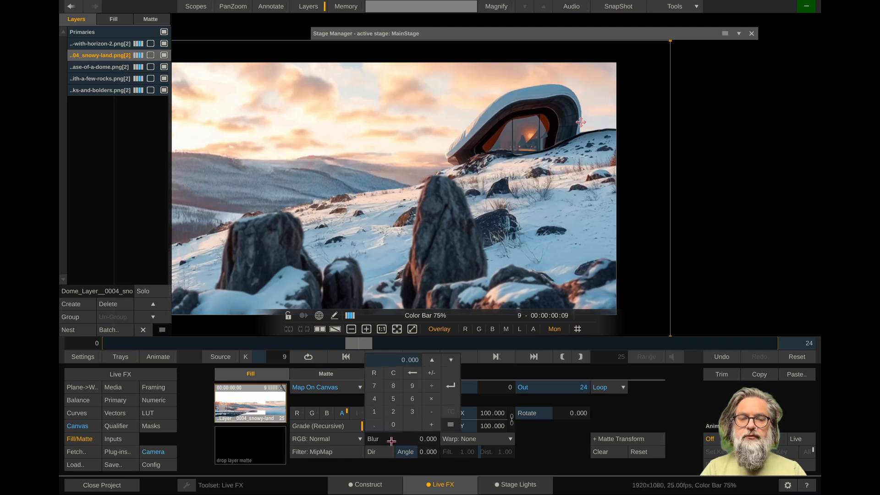
{"action": "type", "text": "8"}
{"action": "key", "text": "Return"}
- Set the matte blur of the 04_snowy-land layer to 8 as well
{"action": "left_click", "coordinate": [319, 374]}
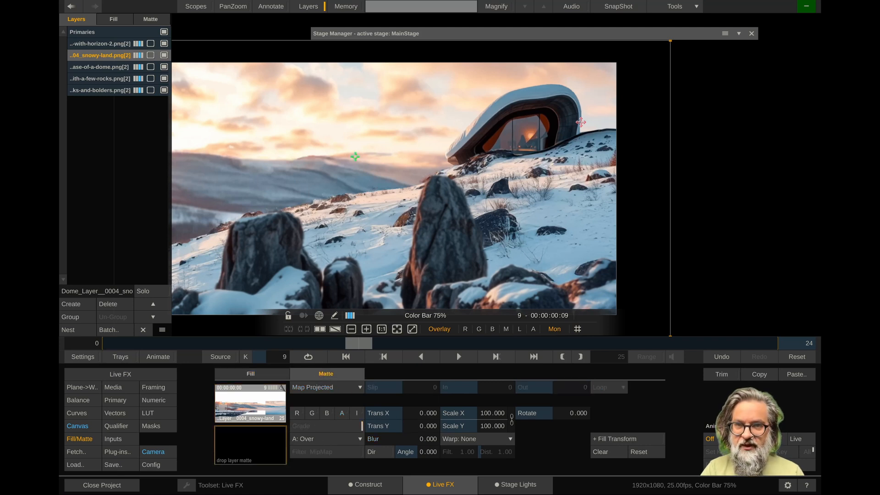
{"action": "left_click", "coordinate": [380, 439]}
{"action": "type", "text": "8"}
{"action": "key", "text": "Return"}
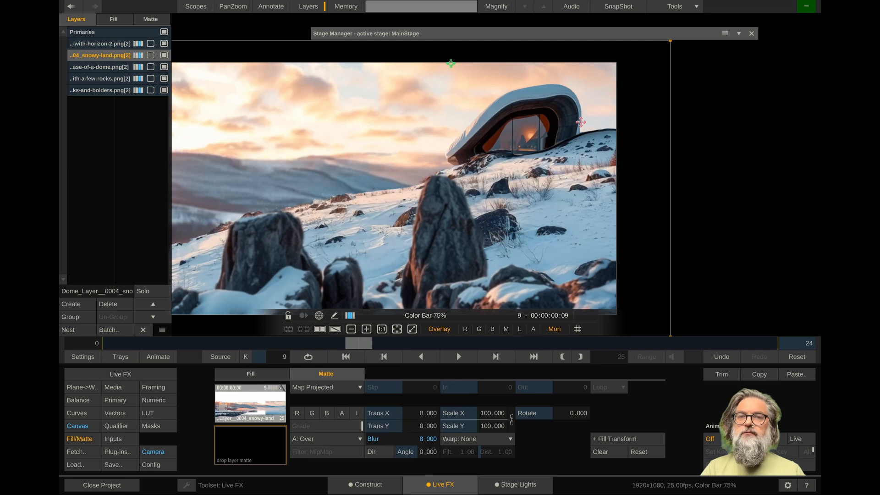